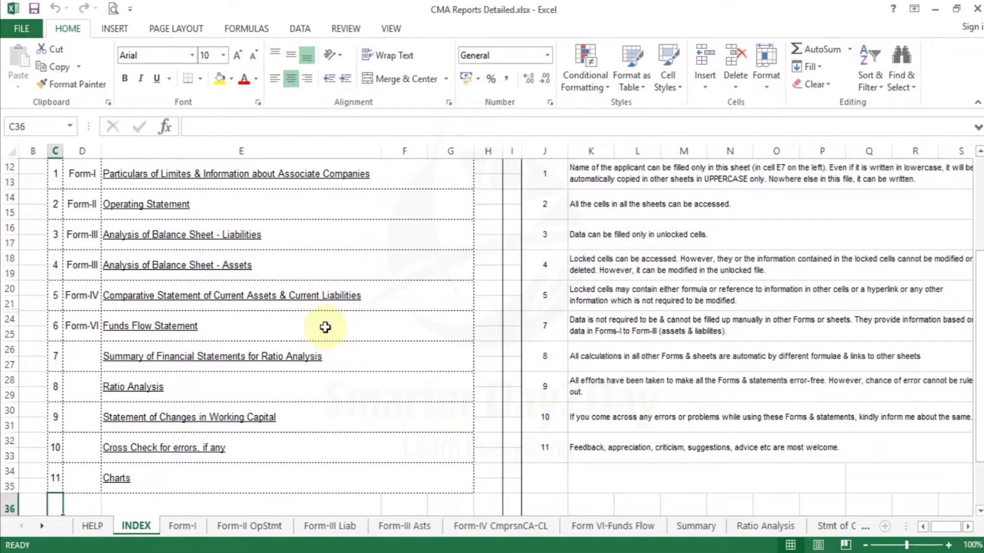
# - Open Form-I from the index contents and review its working capital limits and associate companies sections
pyautogui.press('Up')
pyautogui.press('Up')
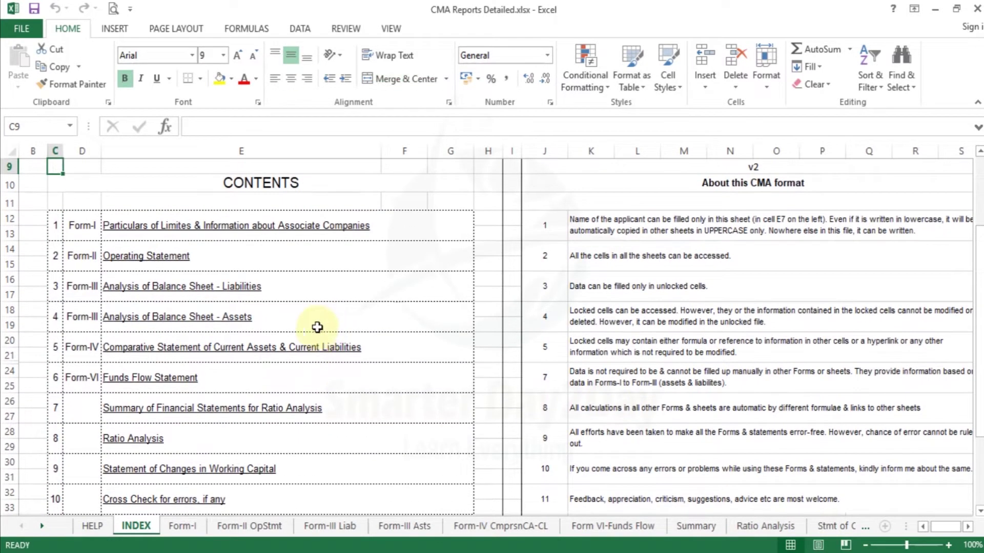
pyautogui.click(322, 225)
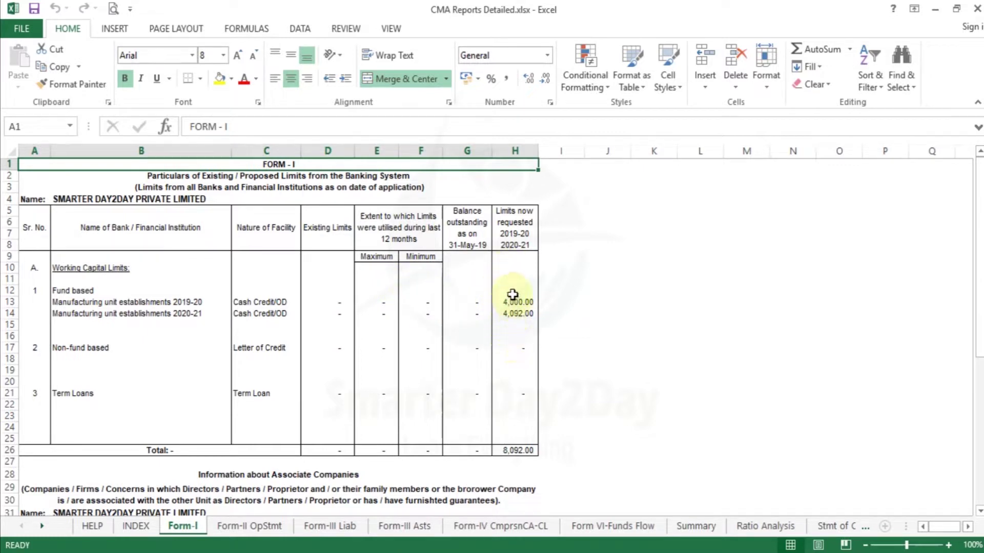
pyautogui.moveTo(966, 302); pyautogui.dragTo(959, 369)
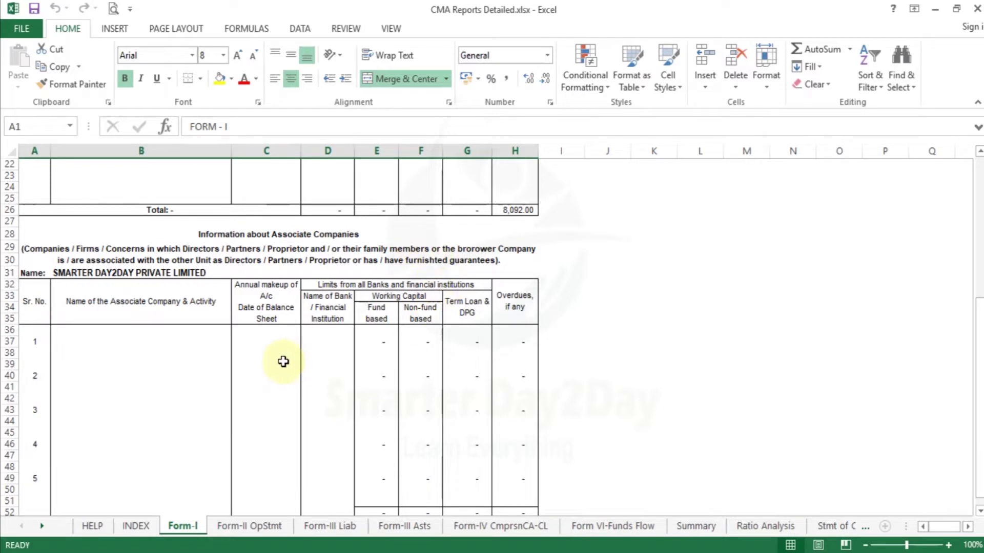
# - Revisit the INDEX sheet, then return to Form-I and review its limits table and associate companies table again
pyautogui.click(136, 525)
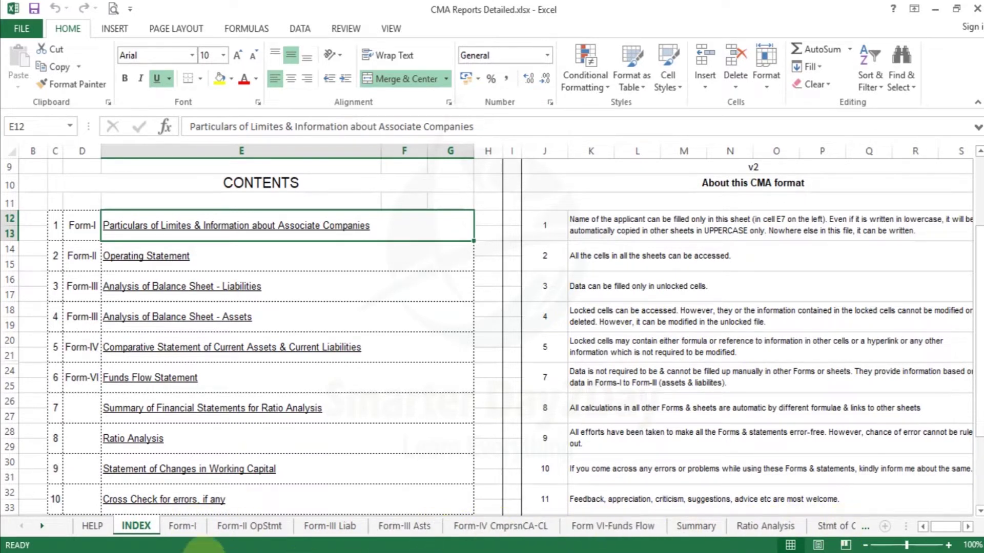
pyautogui.click(185, 527)
pyautogui.moveTo(979, 328); pyautogui.dragTo(979, 205)
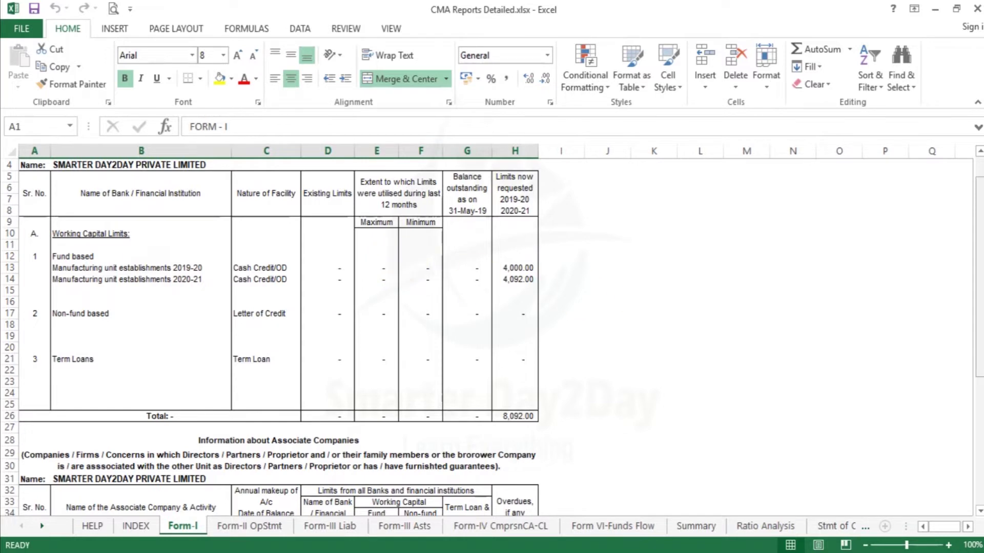
pyautogui.moveTo(975, 347); pyautogui.dragTo(975, 480)
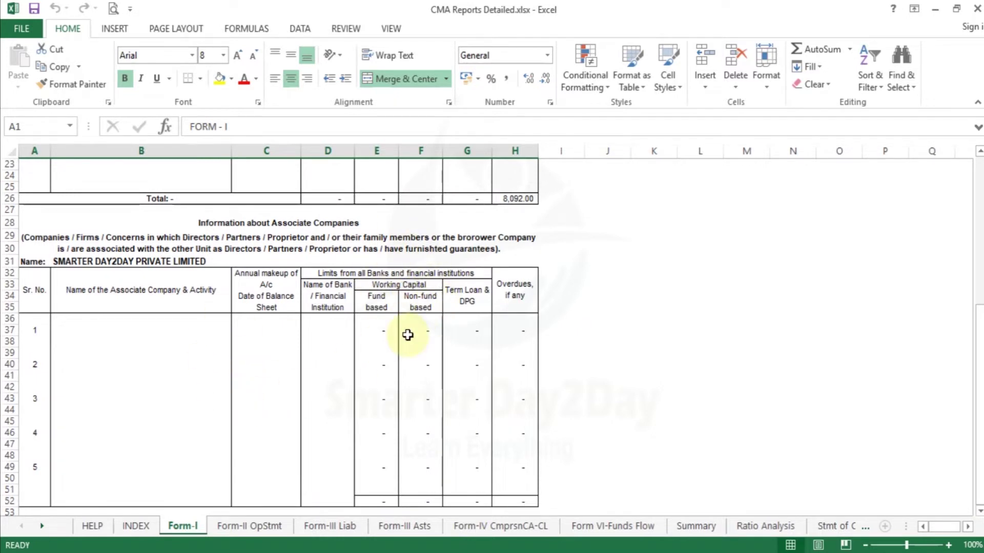
# - Open the Form-II OpStmt sheet and examine the projected quantities for raw material consumption, sales and rejects
pyautogui.click(259, 529)
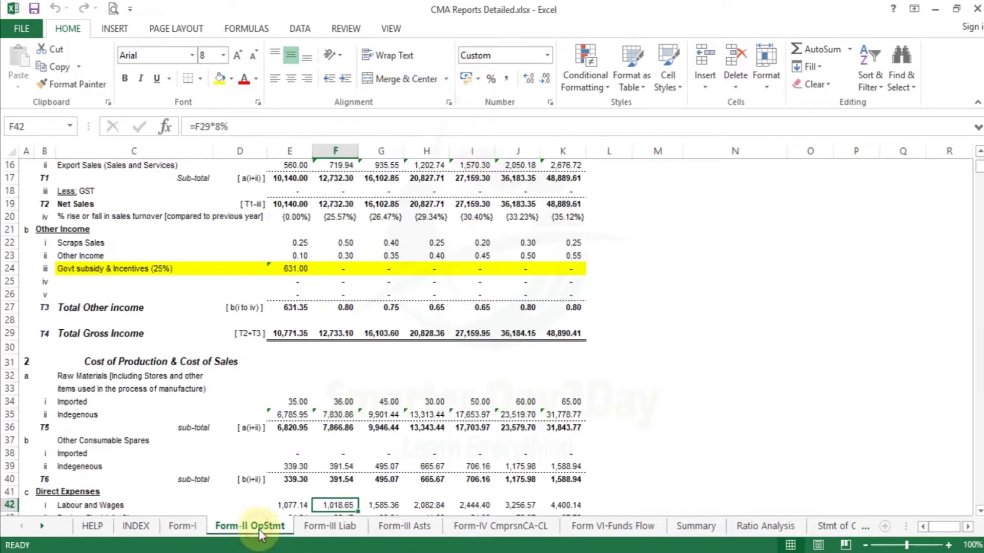
pyautogui.moveTo(978, 167); pyautogui.dragTo(978, 160)
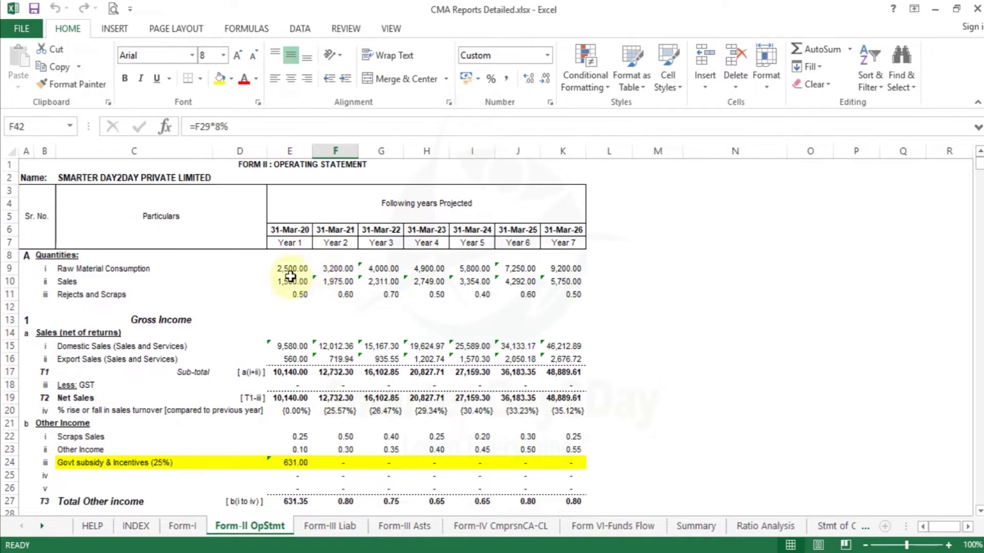
pyautogui.moveTo(3, 254); pyautogui.dragTo(2, 295)
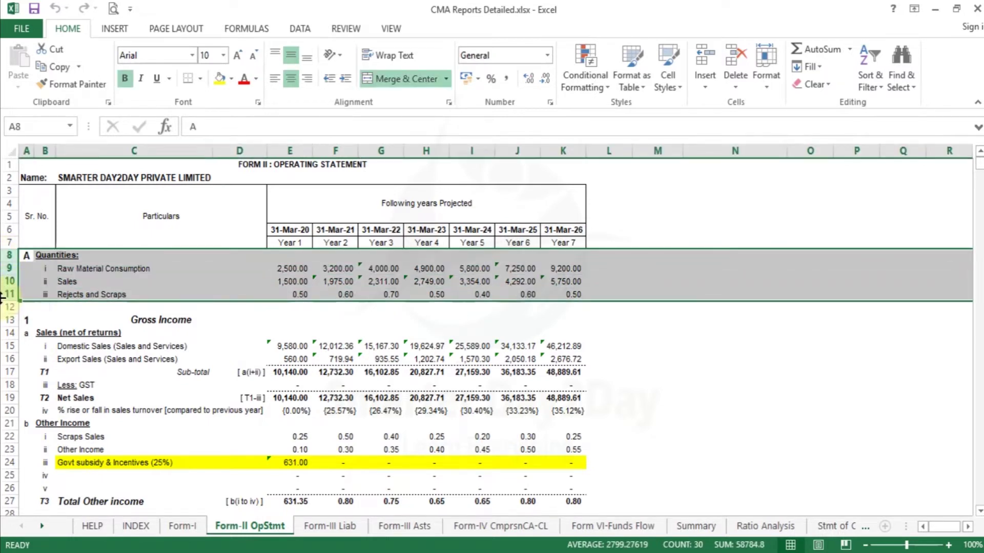
pyautogui.click(289, 264)
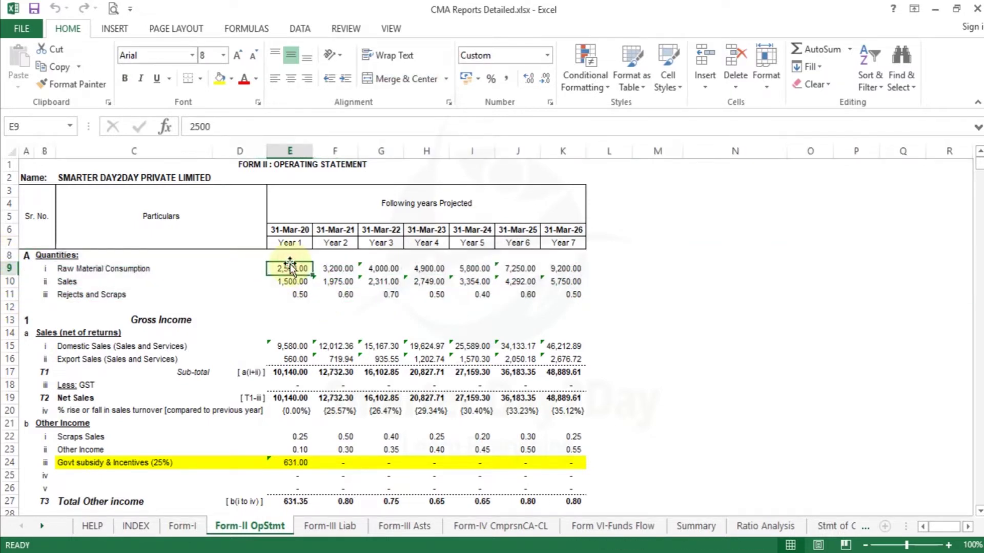
pyautogui.press('Right')
pyautogui.press('Right')
pyautogui.press('Right')
pyautogui.press('Right')
pyautogui.press('Right')
pyautogui.press('Down')
pyautogui.press('Down')
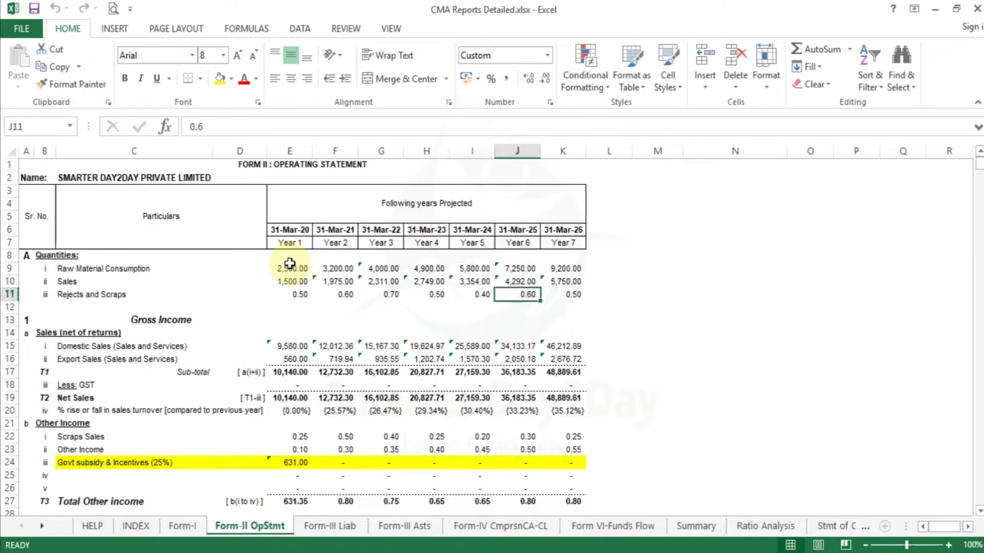
# - Examine the Year 6 formulas in the operating statement's domestic sales and net sales rows
pyautogui.press('Down')
pyautogui.press('Down')
pyautogui.press('Down')
pyautogui.press('Down')
pyautogui.press('Down')
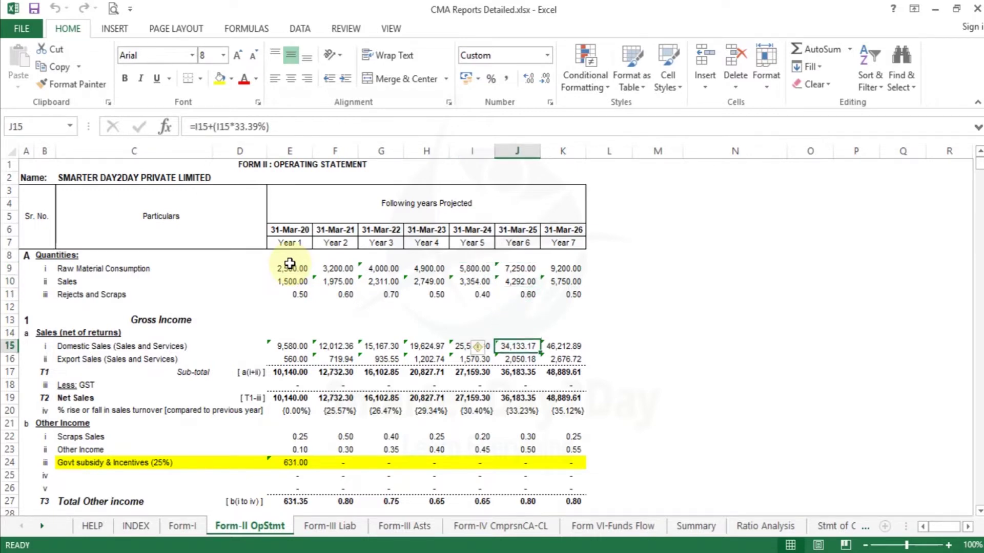
pyautogui.press('Down')
pyautogui.press('Down')
pyautogui.press('Down')
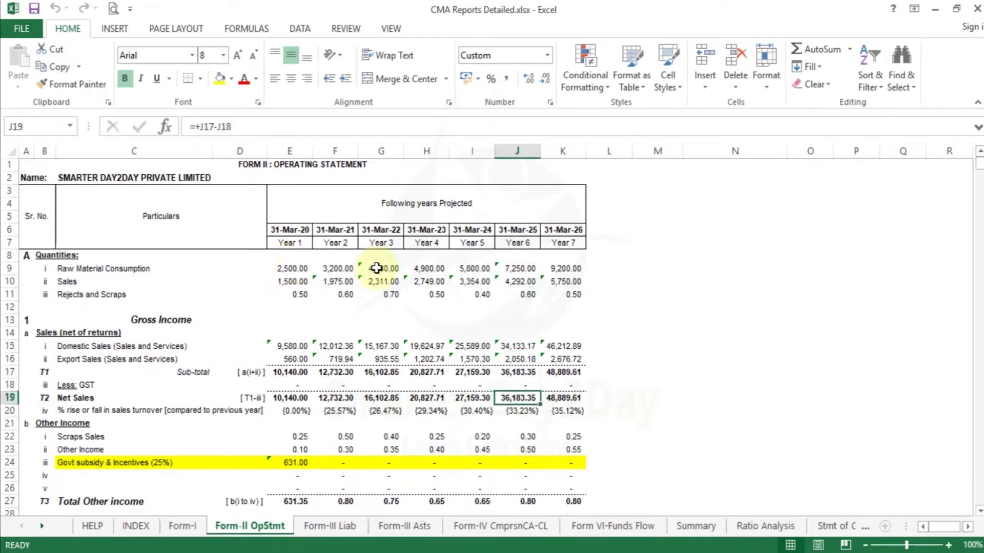
pyautogui.click(388, 291)
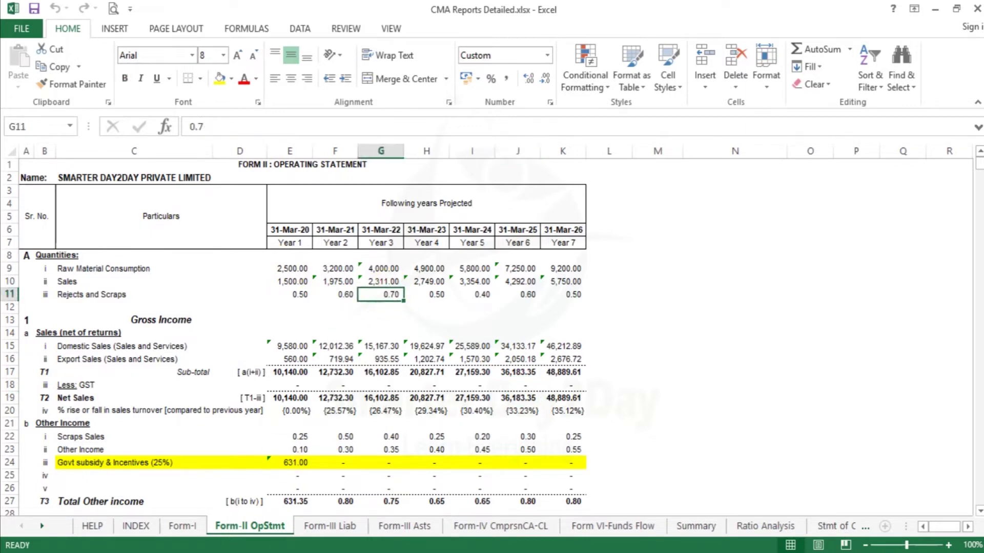
# - Check Form-I's print preview at a larger zoom, including its header, and return to the sheet
pyautogui.click(181, 526)
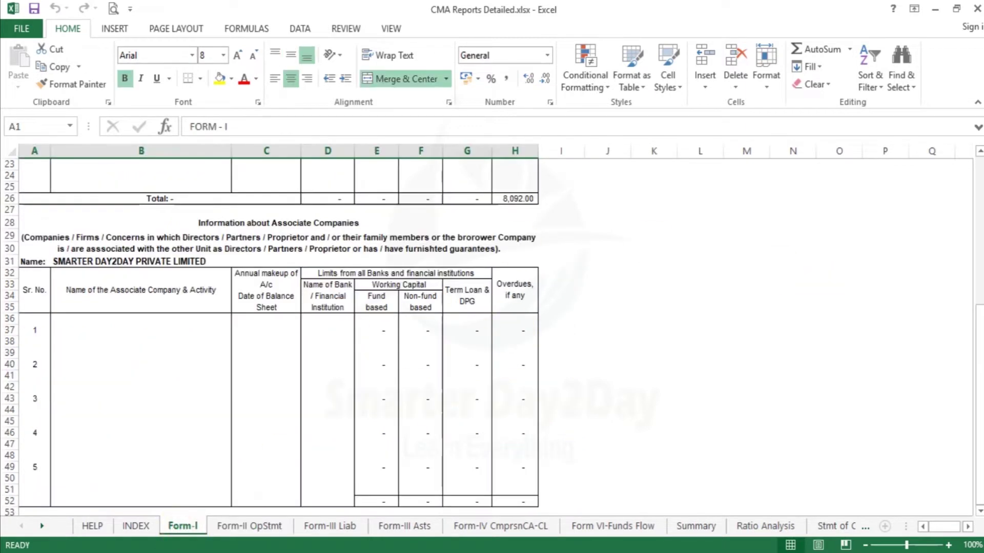
pyautogui.moveTo(979, 329); pyautogui.dragTo(979, 183)
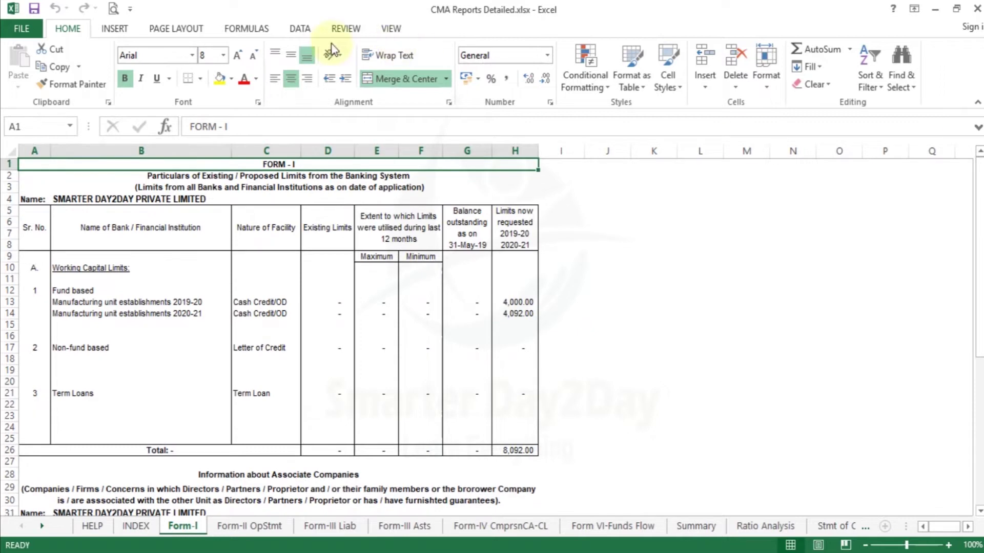
pyautogui.click(115, 8)
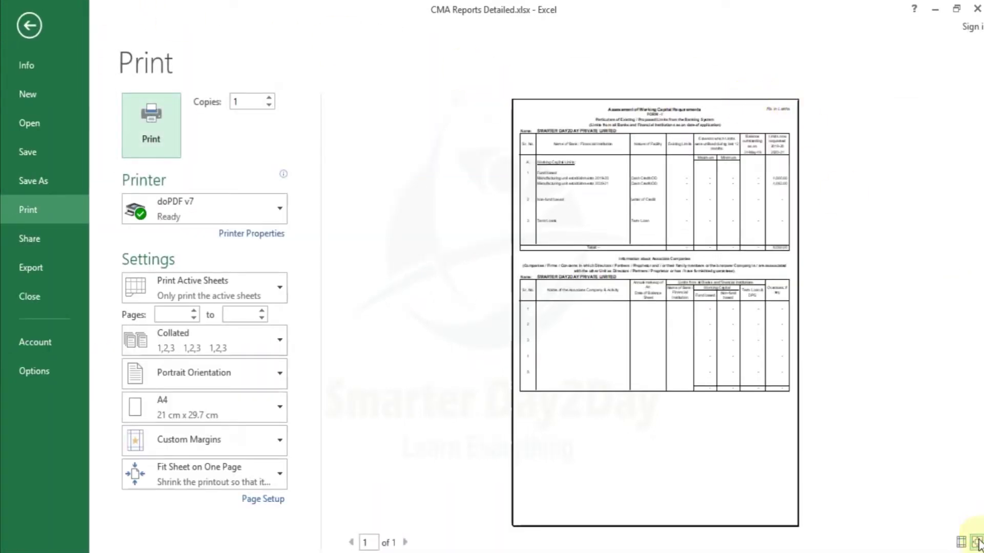
pyautogui.click(768, 128)
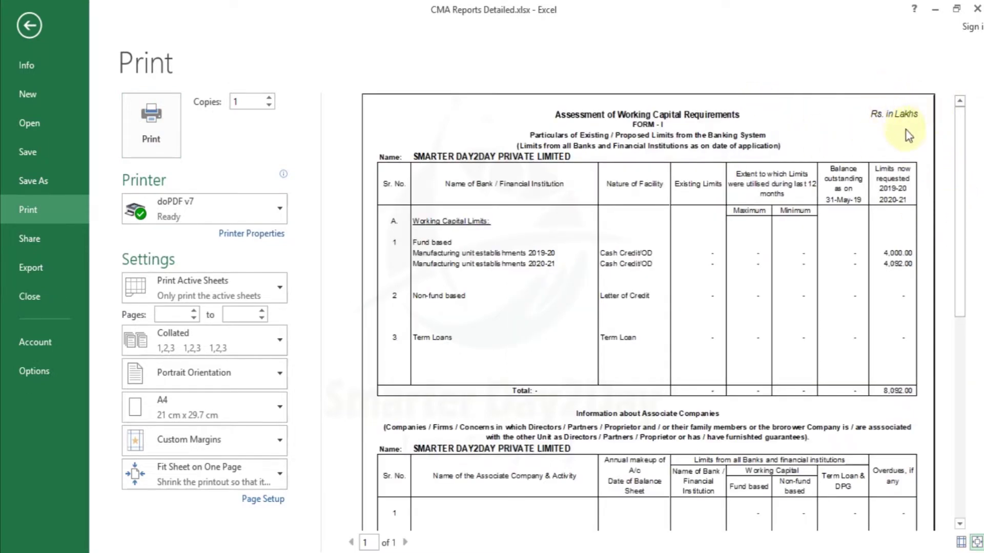
pyautogui.press('Escape')
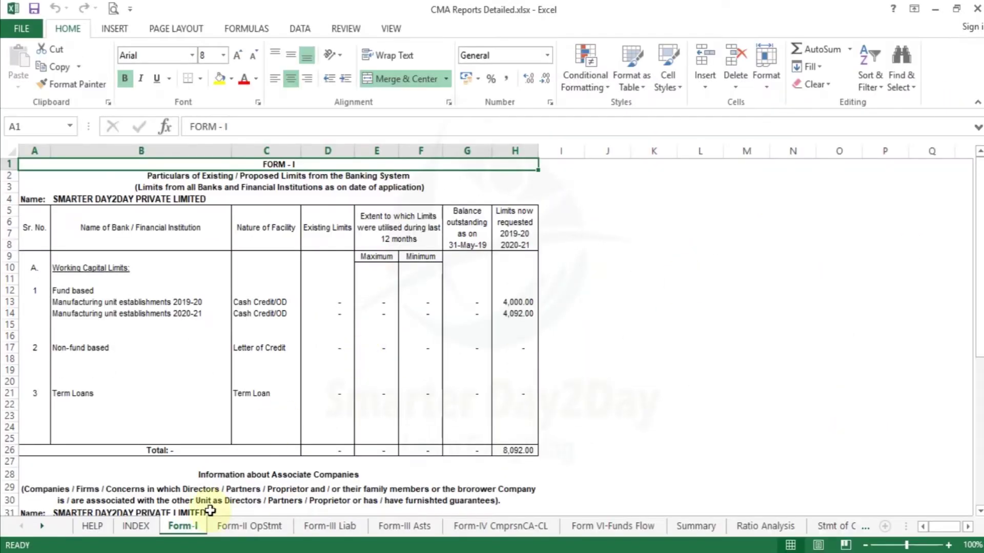
# - Return to Form-II OpStmt and examine the Year 1 sales, GST, net sales and turnover change cells
pyautogui.click(232, 533)
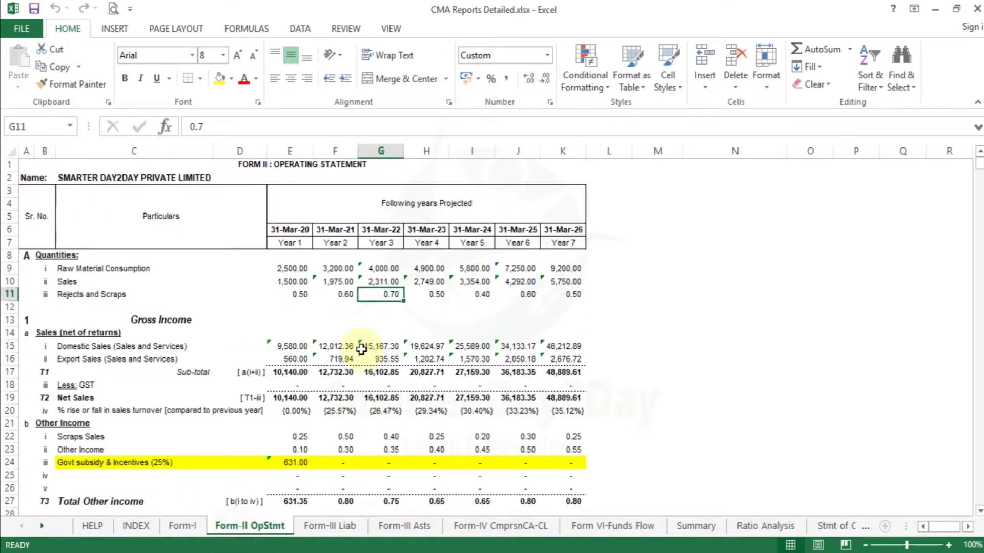
pyautogui.click(346, 359)
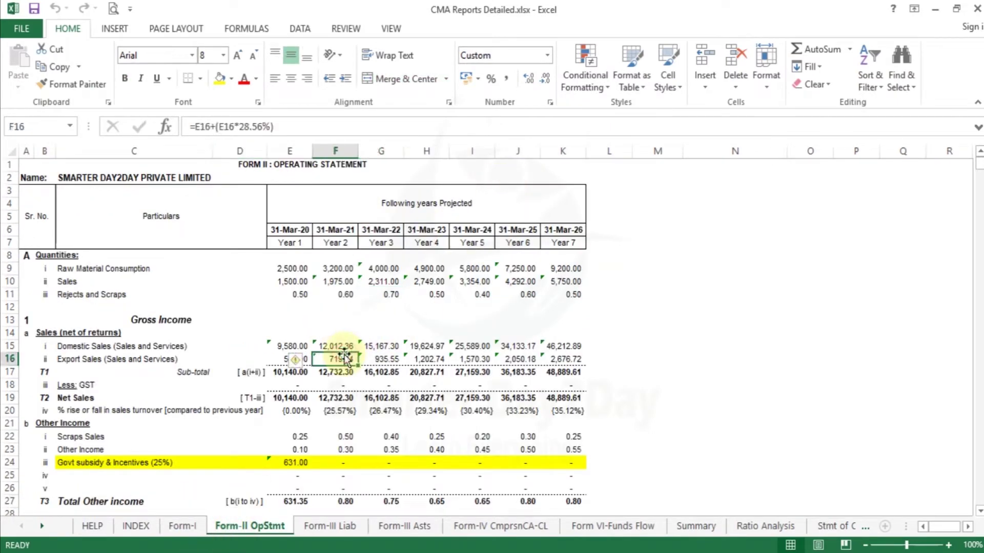
pyautogui.press('Up')
pyautogui.press('Left')
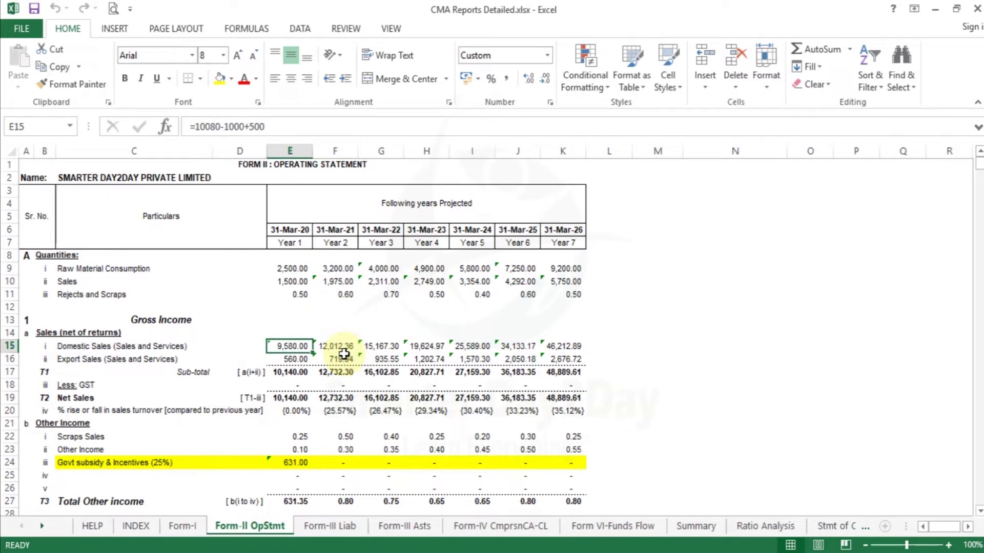
pyautogui.press('Down')
pyautogui.press('Down')
pyautogui.press('Down')
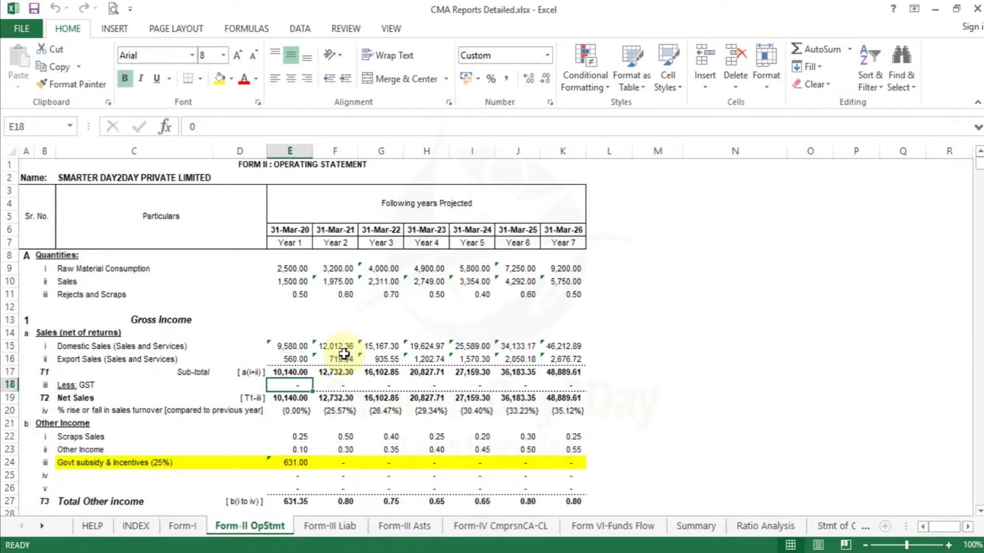
pyautogui.press('Down')
pyautogui.press('Down')
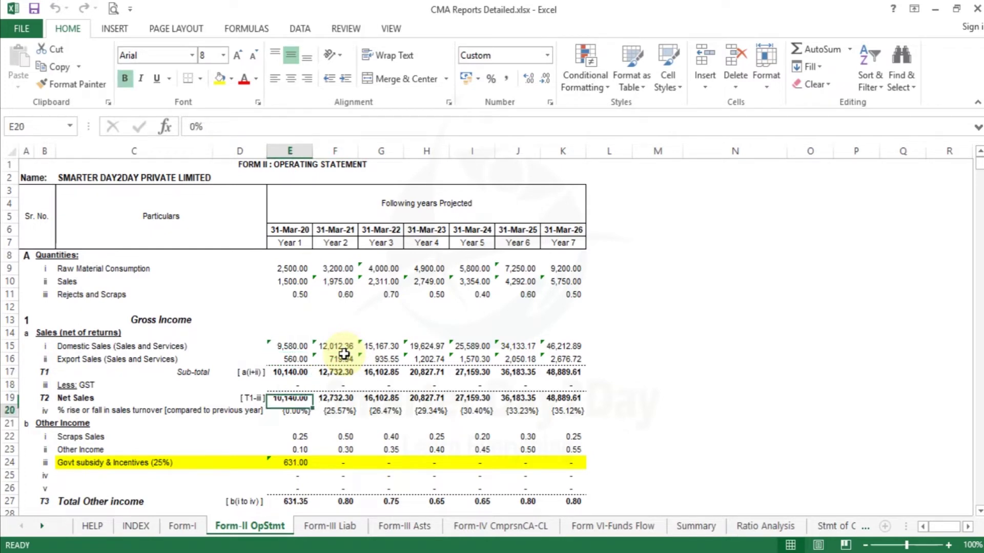
# - Examine the Year 2 cells of the Other Income section down to Total Other income and Total Gross Income
pyautogui.press('Right')
pyautogui.press('Down')
pyautogui.press('Down')
pyautogui.press('Down')
pyautogui.press('Down')
pyautogui.press('Down')
pyautogui.press('Down')
pyautogui.press('Down')
pyautogui.press('Down')
pyautogui.press('Down')
pyautogui.press('Down')
pyautogui.press('Down')
pyautogui.press('Down')
pyautogui.press('Down')
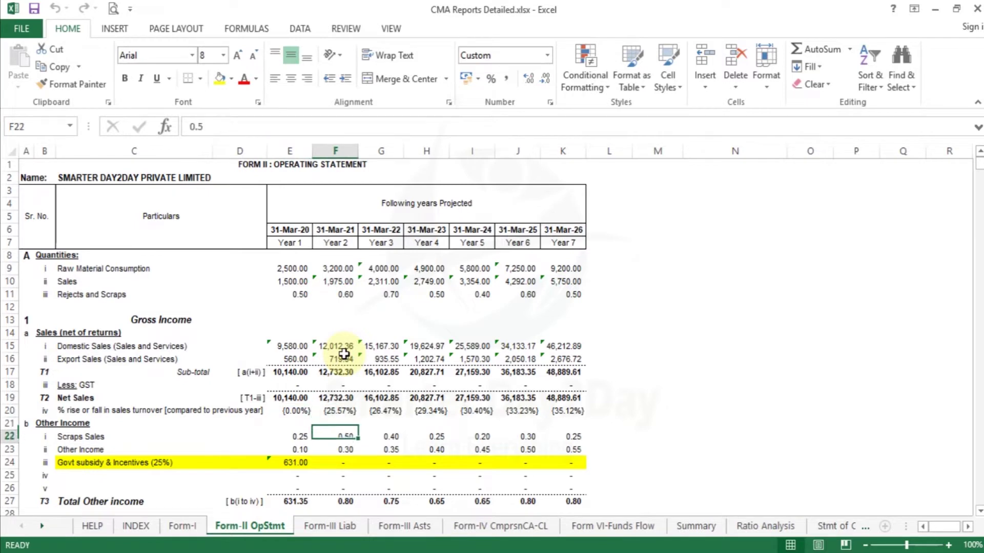
pyautogui.press('Up')
pyautogui.press('Up')
pyautogui.press('Up')
pyautogui.press('Up')
pyautogui.press('Up')
pyautogui.press('Up')
pyautogui.press('Up')
pyautogui.press('Up')
pyautogui.press('Up')
pyautogui.press('Up')
pyautogui.press('Up')
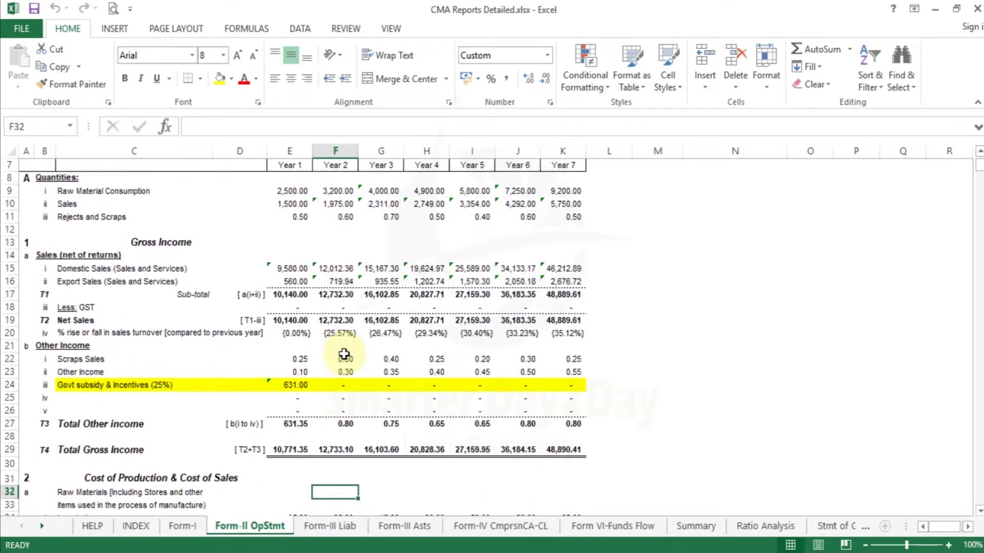
pyautogui.press('Down')
pyautogui.press('Down')
pyautogui.press('Down')
pyautogui.press('Down')
pyautogui.press('Down')
pyautogui.press('Down')
pyautogui.press('Down')
pyautogui.press('Down')
pyautogui.press('Down')
pyautogui.press('Down')
pyautogui.press('Down')
pyautogui.press('Down')
pyautogui.press('Down')
pyautogui.press('Down')
pyautogui.press('Down')
pyautogui.press('Down')
pyautogui.press('Down')
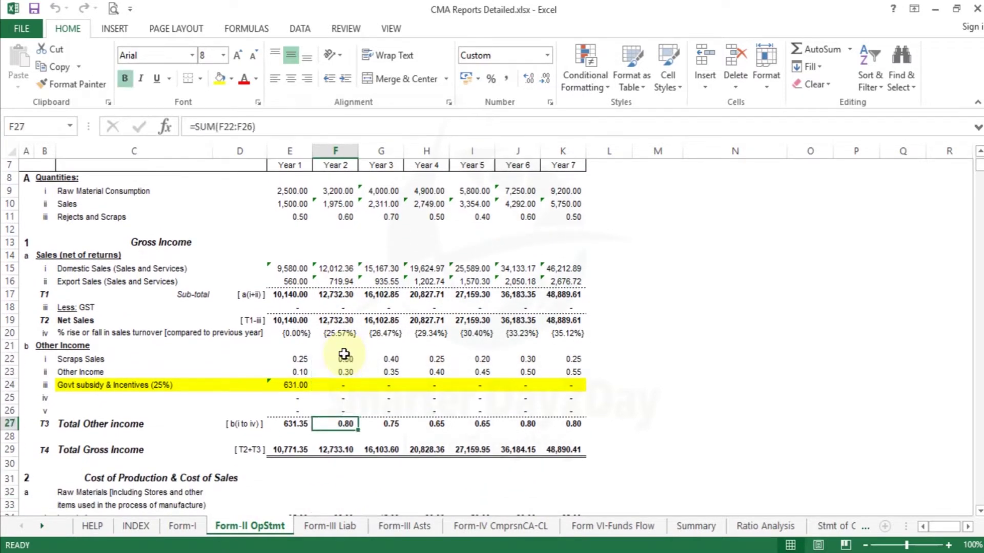
# - Look through the Year 2 column of Cost of Production & Cost of Sales down to Other factory O.H
pyautogui.press('Down')
pyautogui.press('Down')
pyautogui.press('Down')
pyautogui.press('Down')
pyautogui.press('Down')
pyautogui.press('Down')
pyautogui.press('Down')
pyautogui.press('Down')
pyautogui.press('Down')
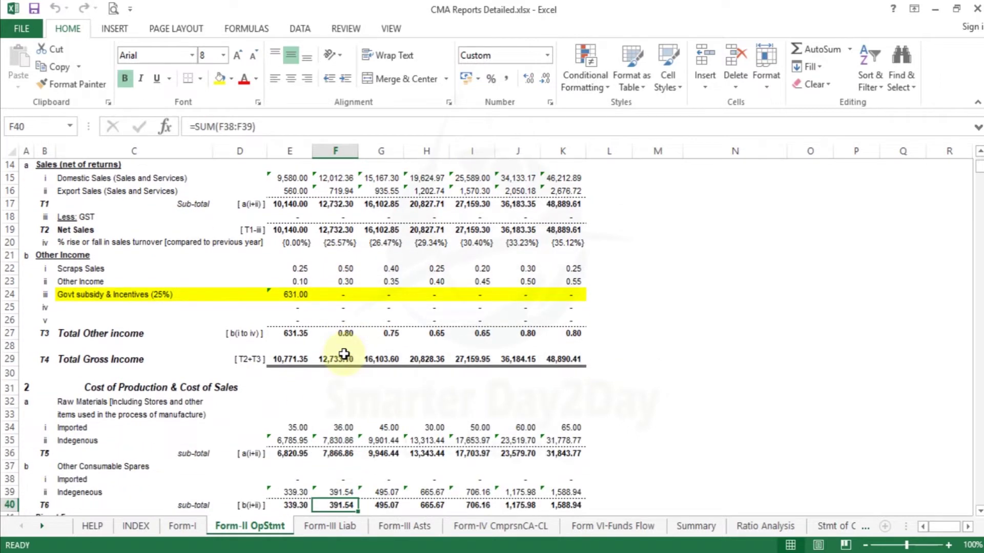
pyautogui.press('Down')
pyautogui.press('Down')
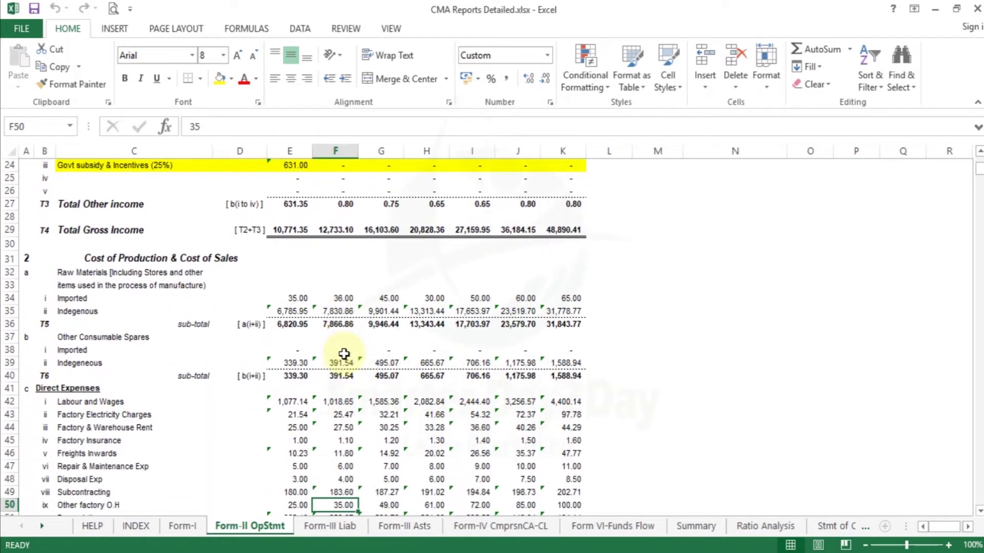
# - Examine the imported and indigenous cost formulas for raw materials and other consumable spares, mainly in Year 1
pyautogui.click(378, 298)
pyautogui.press('Down')
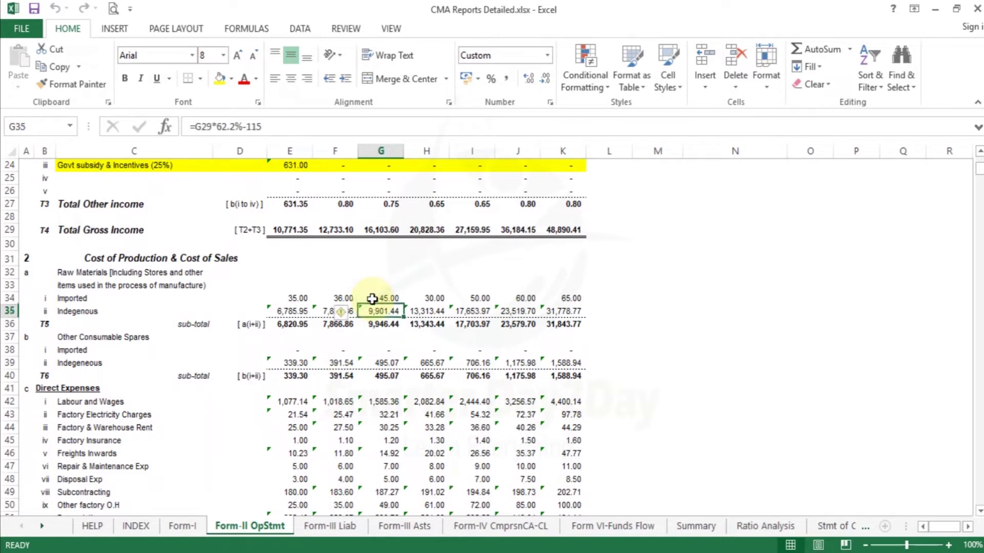
pyautogui.press('Left')
pyautogui.press('Up')
pyautogui.press('Left')
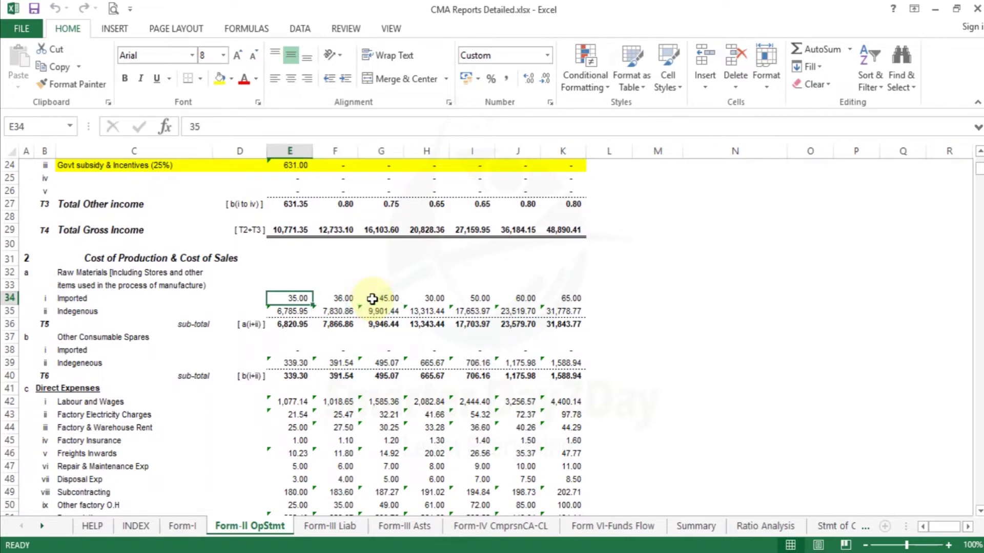
pyautogui.press('Down')
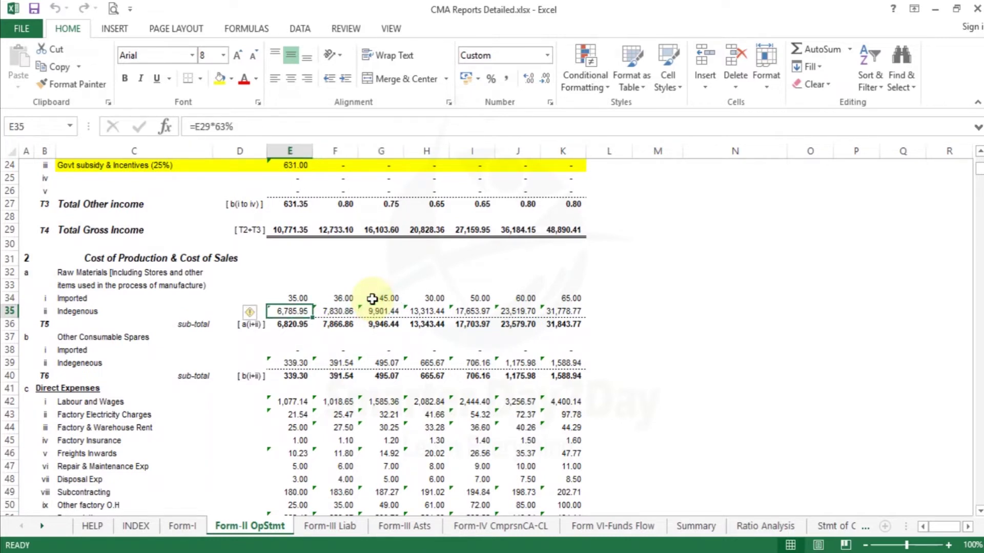
pyautogui.press('Down')
pyautogui.press('Down')
pyautogui.press('Down')
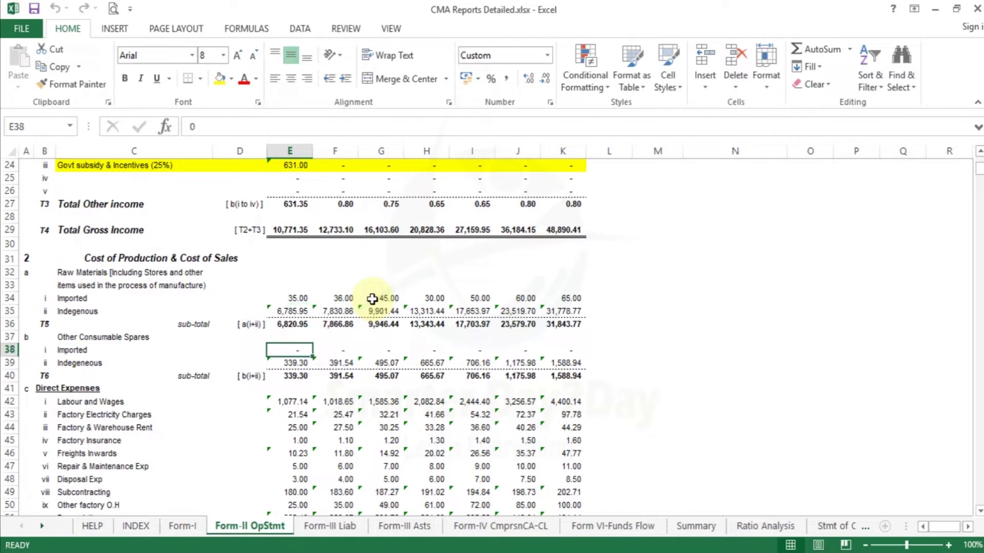
pyautogui.press('Down')
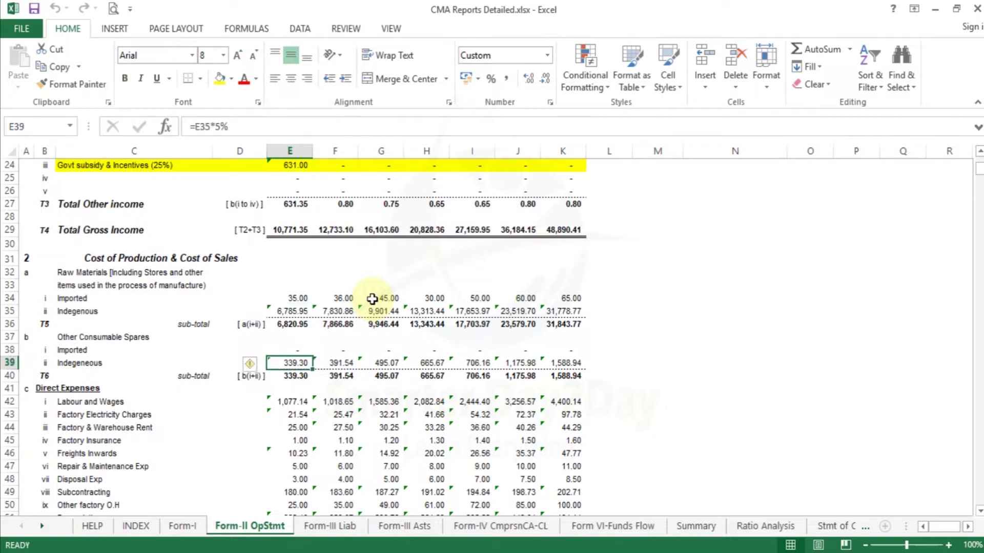
# - Examine the Year 1 direct expenses from Labour and Wages through Depreciation, down to the T9 total in E55
pyautogui.press('Down')
pyautogui.press('Up')
pyautogui.press('Down')
pyautogui.press('Down')
pyautogui.press('Down')
pyautogui.press('Down')
pyautogui.press('Down')
pyautogui.press('Down')
pyautogui.press('Down')
pyautogui.press('Down')
pyautogui.press('Down')
pyautogui.press('Down')
pyautogui.press('Down')
pyautogui.press('Down')
pyautogui.press('Down')
pyautogui.press('Down')
pyautogui.press('Down')
pyautogui.press('Down')
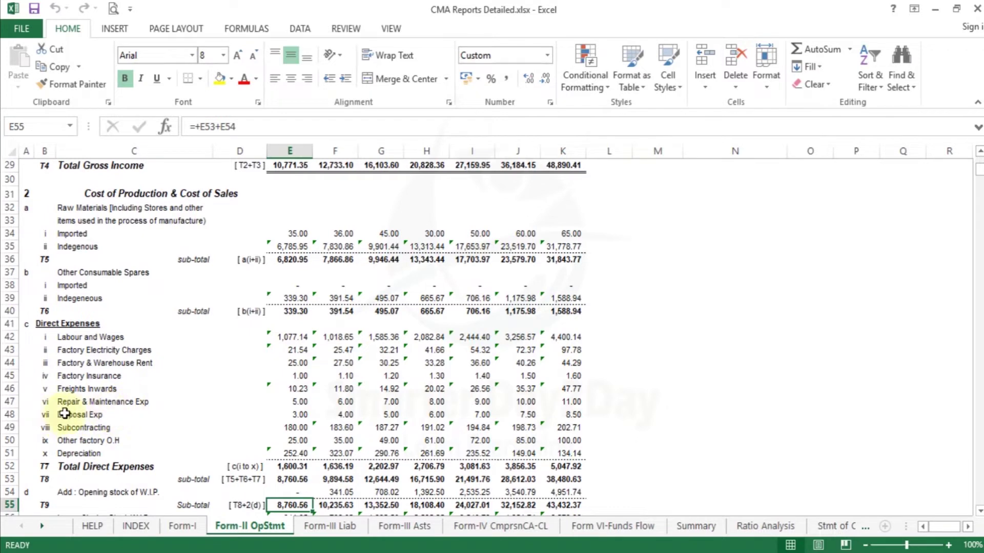
# - Look through the Year 1 W.I.P. and finished goods stock adjustments, Total Cost of Production and Total Cost of Sales
pyautogui.press('Down')
pyautogui.press('Down')
pyautogui.press('Down')
pyautogui.press('Down')
pyautogui.press('Down')
pyautogui.press('Down')
pyautogui.press('Down')
pyautogui.press('Down')
pyautogui.press('Down')
pyautogui.press('Down')
pyautogui.press('Down')
pyautogui.press('Down')
pyautogui.press('Down')
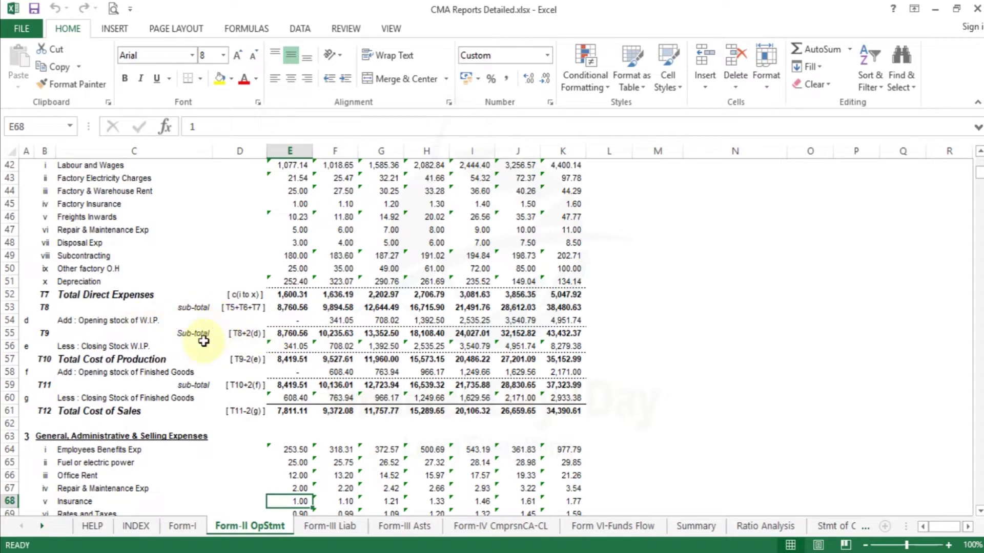
# - Examine the Year 1 General, Administrative & Selling Expenses from Rates and Taxes down to the T13 total in E75
pyautogui.press('Down')
pyautogui.press('Down')
pyautogui.press('Down')
pyautogui.press('Down')
pyautogui.press('Down')
pyautogui.press('Down')
pyautogui.press('Down')
pyautogui.press('Down')
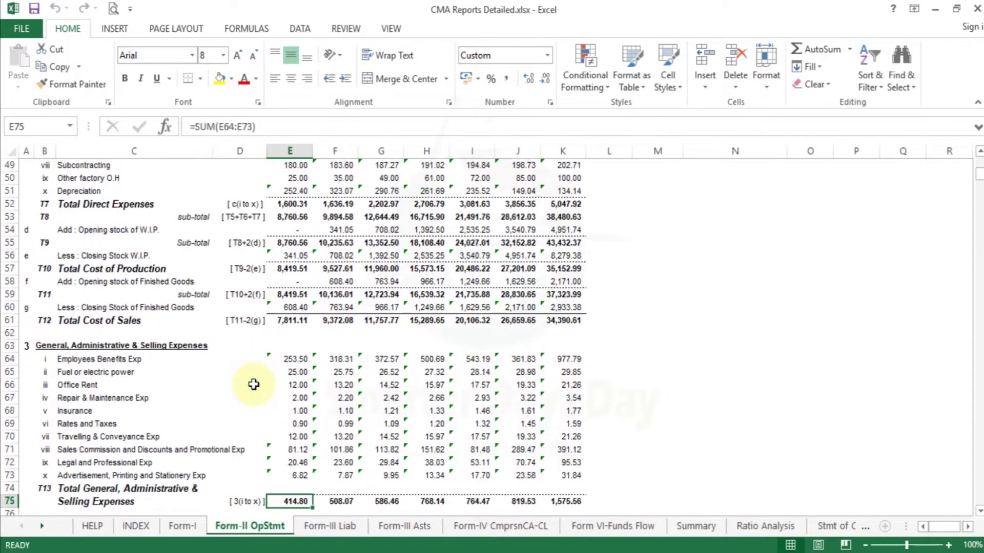
# - Look through the Year 3 column from the closing stock of finished goods in G60 down to the T13 total in G75
pyautogui.click(377, 304)
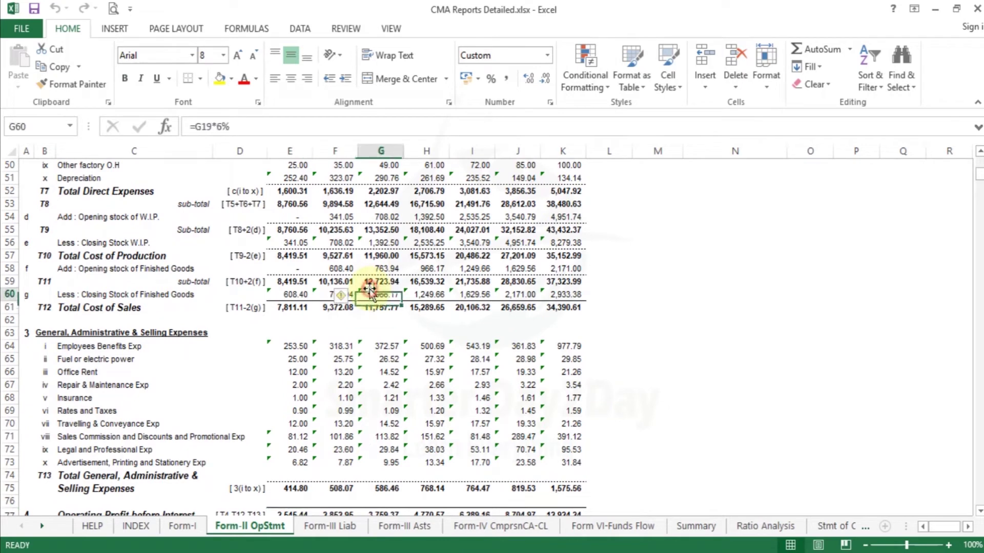
pyautogui.press('Down')
pyautogui.press('Down')
pyautogui.press('Down')
pyautogui.press('Down')
pyautogui.press('Down')
pyautogui.press('Down')
pyautogui.press('Down')
pyautogui.press('Down')
pyautogui.press('Down')
pyautogui.press('Down')
pyautogui.press('Down')
pyautogui.press('Down')
pyautogui.press('Down')
pyautogui.press('Down')
pyautogui.press('Down')
pyautogui.press('Down')
pyautogui.press('Down')
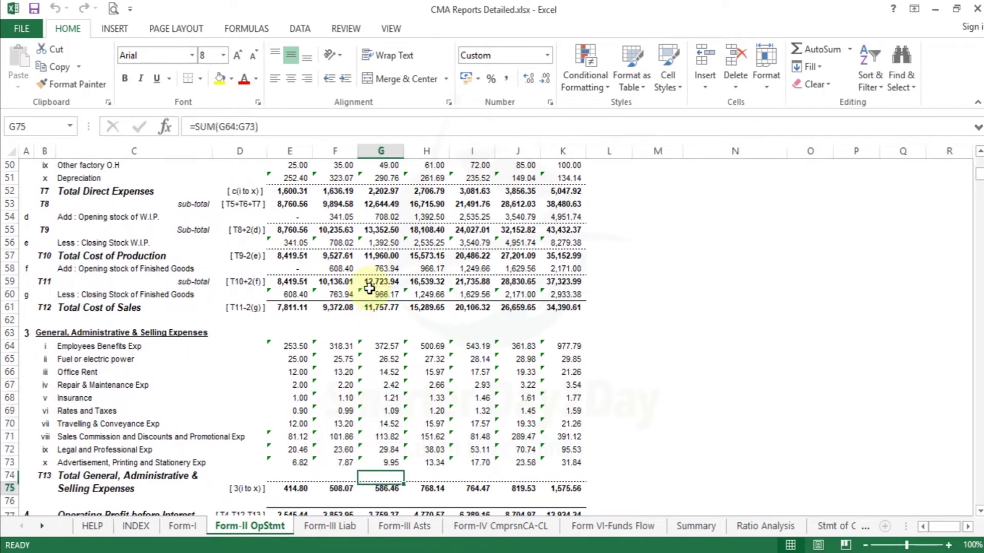
# - Look through the Year 3 Operating Profit before Interest and Finance Charges down to Total Finance Charges
pyautogui.press('Down')
pyautogui.press('Down')
pyautogui.press('Down')
pyautogui.press('Down')
pyautogui.press('Down')
pyautogui.press('Down')
pyautogui.press('Down')
pyautogui.press('Down')
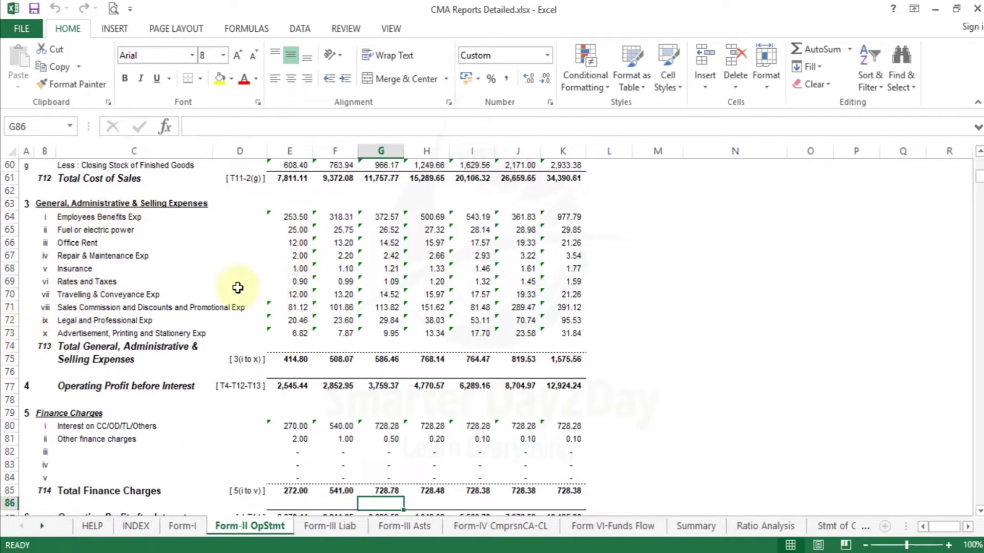
pyautogui.click(319, 266)
pyautogui.click(108, 266)
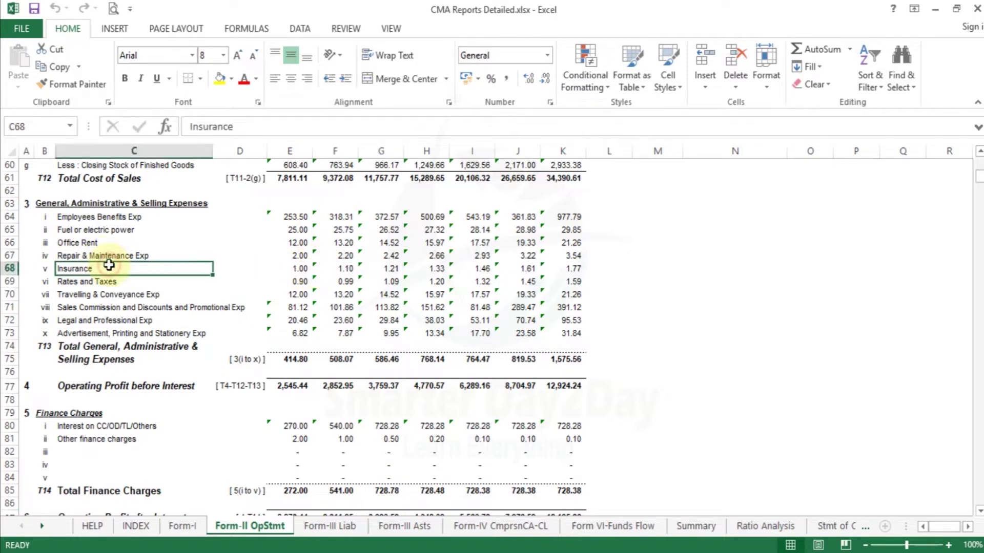
pyautogui.press('F2')
pyautogui.press('Escape')
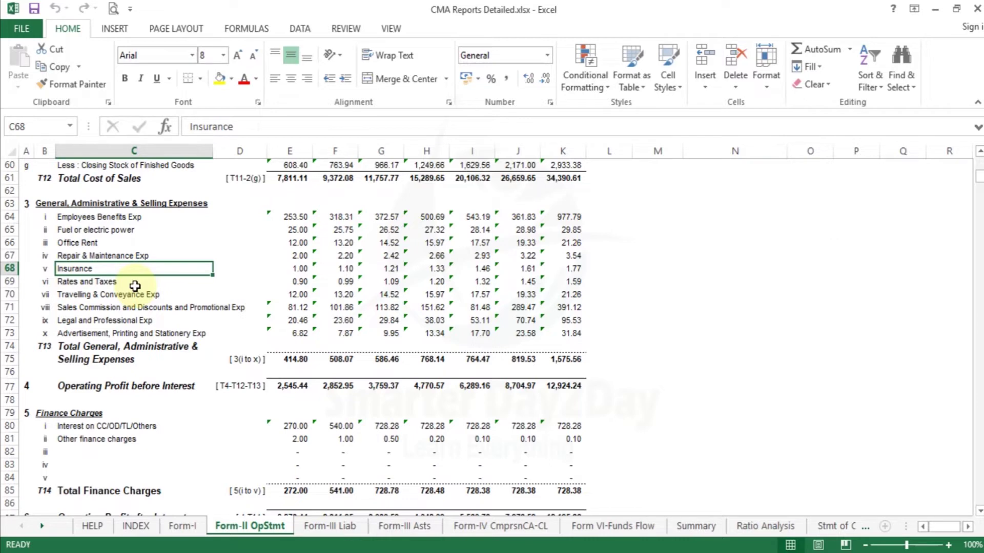
pyautogui.press('F2')
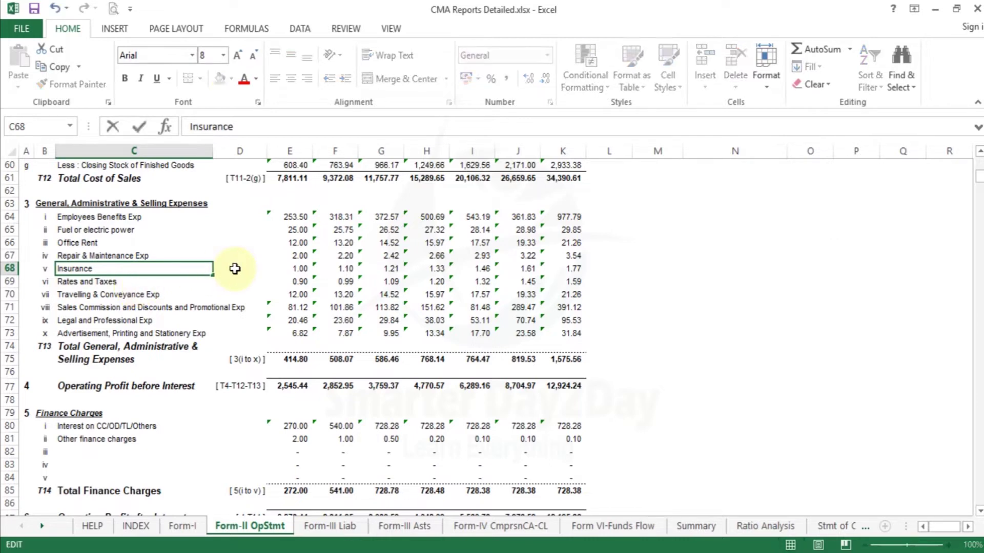
pyautogui.write('&')
pyautogui.press('Escape')
# - Look through the particulars in column C from Rates and Taxes through Finance Charges to Operating Profit after Interest
pyautogui.press('Down')
pyautogui.press('Down')
pyautogui.press('Down')
pyautogui.press('Down')
pyautogui.press('Down')
pyautogui.press('Down')
pyautogui.press('Down')
pyautogui.press('Down')
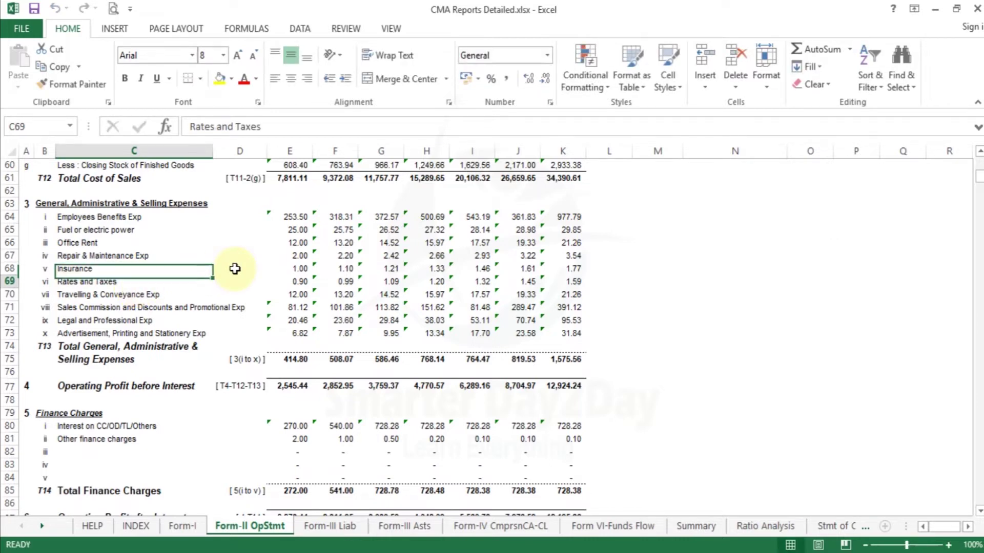
pyautogui.press('Down')
pyautogui.press('Down')
pyautogui.press('Down')
pyautogui.press('Down')
pyautogui.press('Down')
pyautogui.press('Down')
pyautogui.press('Down')
pyautogui.press('Down')
pyautogui.press('Down')
pyautogui.press('Down')
pyautogui.press('Down')
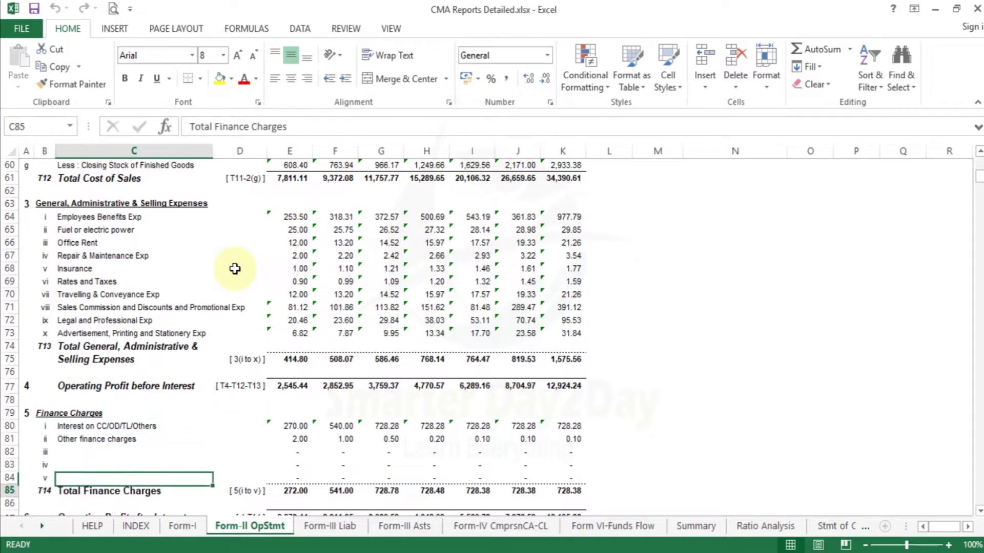
pyautogui.press('Up')
pyautogui.press('Up')
pyautogui.press('Right')
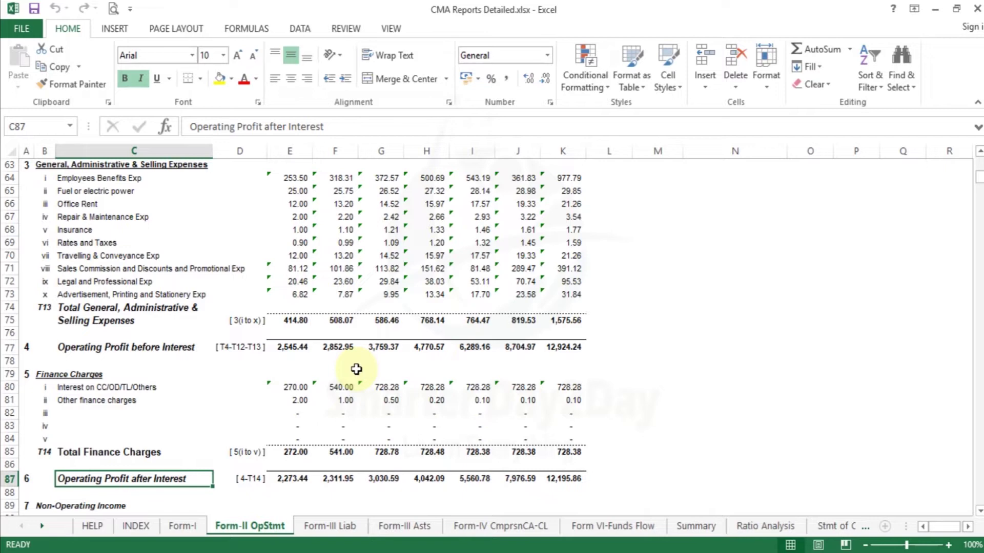
# - Look through the Non-Operating Income section down to its T15 total
pyautogui.press('Down')
pyautogui.press('Down')
pyautogui.press('Down')
pyautogui.press('Down')
pyautogui.press('Down')
pyautogui.press('Down')
pyautogui.press('Down')
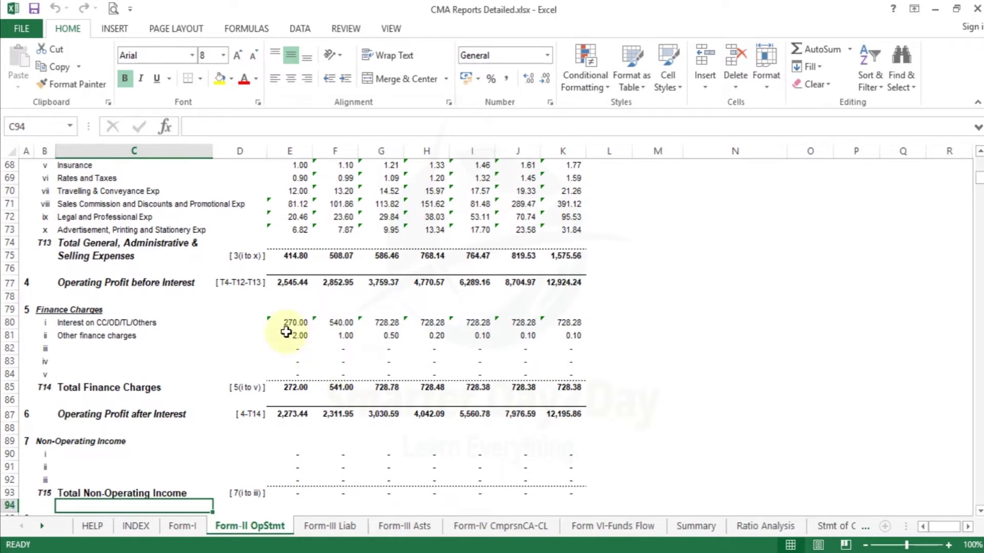
# - Review Non-Operating Expenses, Net Profit before Tax, Provision for Taxes and Net Profit / Loss after Tax
pyautogui.press('Down')
pyautogui.press('Down')
pyautogui.press('Down')
pyautogui.press('Down')
pyautogui.press('Down')
pyautogui.press('Down')
pyautogui.press('Down')
pyautogui.press('Down')
pyautogui.press('Down')
pyautogui.press('Down')
pyautogui.press('Down')
pyautogui.press('Down')
pyautogui.press('Down')
pyautogui.press('Down')
pyautogui.press('Down')
pyautogui.press('Down')
pyautogui.press('Down')
pyautogui.press('Down')
pyautogui.press('Down')
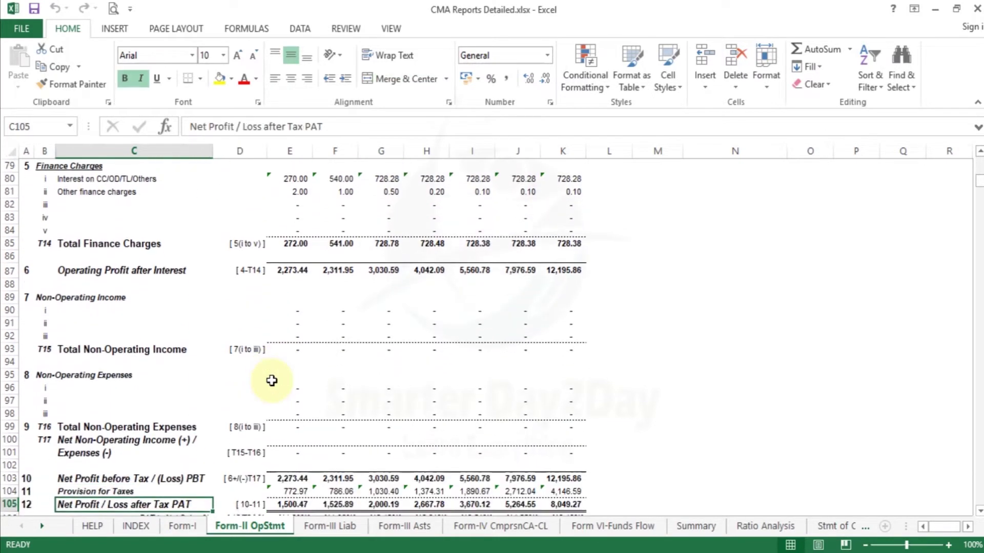
# - Review Equity Dividend & Dividend Tax and Retained Profit, down to the Additional Data section
pyautogui.press('Down')
pyautogui.press('Down')
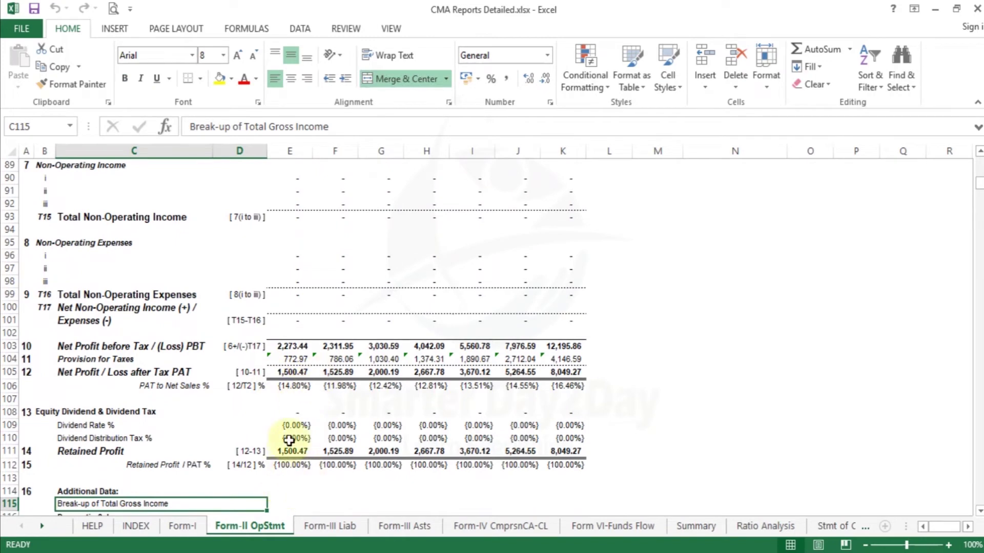
pyautogui.press('Down')
pyautogui.press('Down')
pyautogui.press('Down')
pyautogui.press('Down')
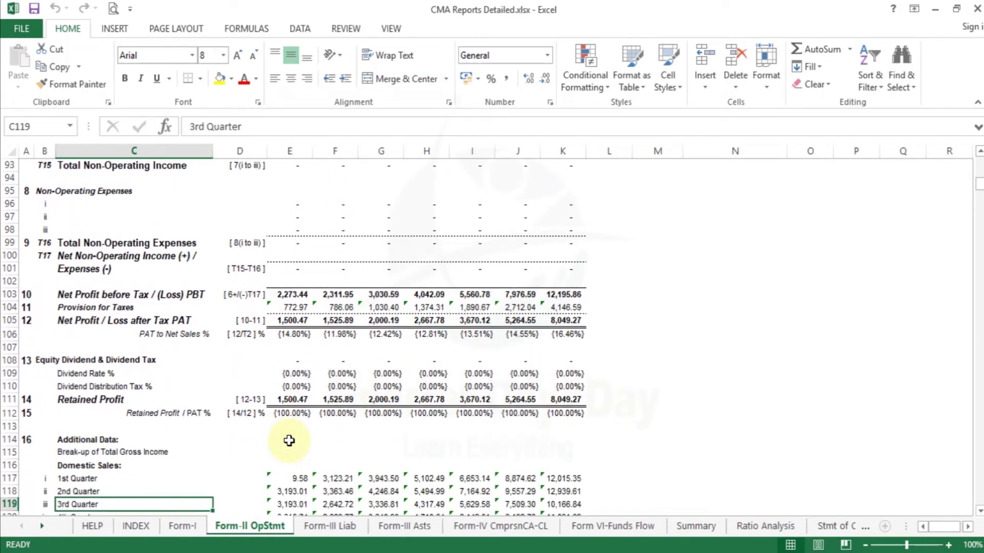
# - Look through the break-up of Total Gross Income, including quarterly domestic sales, Export Sales and the T20 total
pyautogui.press('Down')
pyautogui.press('Down')
pyautogui.press('Down')
pyautogui.press('Down')
pyautogui.press('Down')
pyautogui.press('Down')
pyautogui.press('Down')
pyautogui.press('Down')
pyautogui.press('Down')
pyautogui.press('Down')
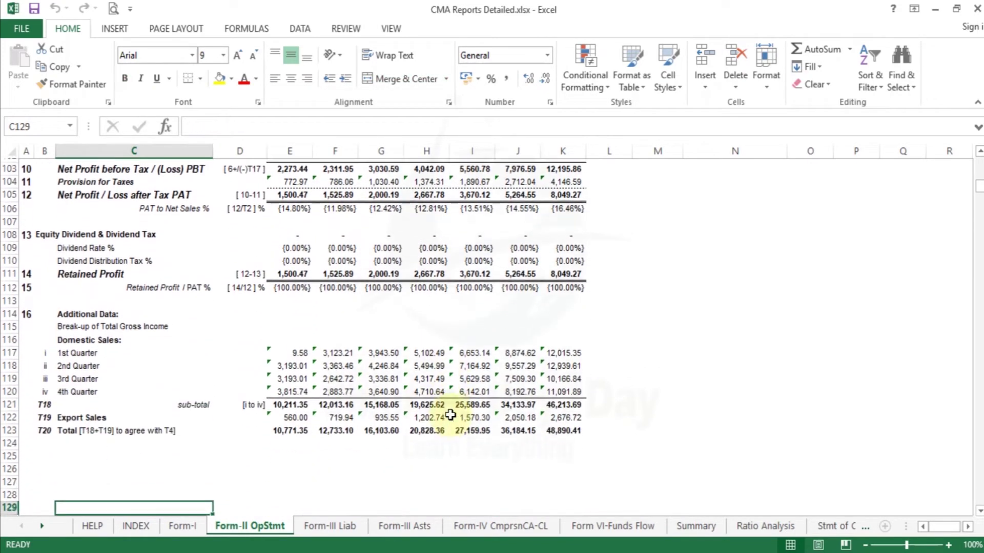
# - Examine the Year 1 quarterly domestic sales formulas in E117 to E120
pyautogui.click(289, 364)
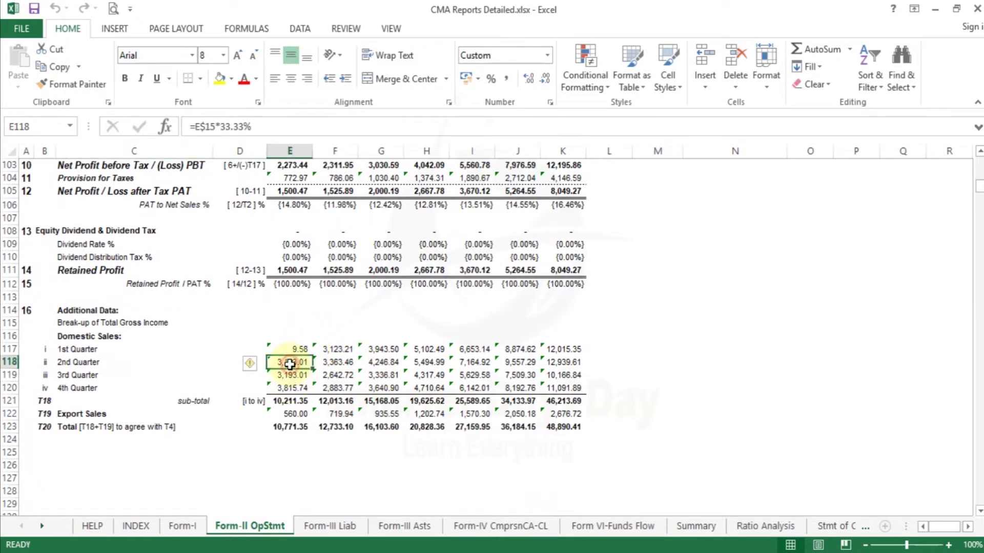
pyautogui.press('Down')
pyautogui.press('Down')
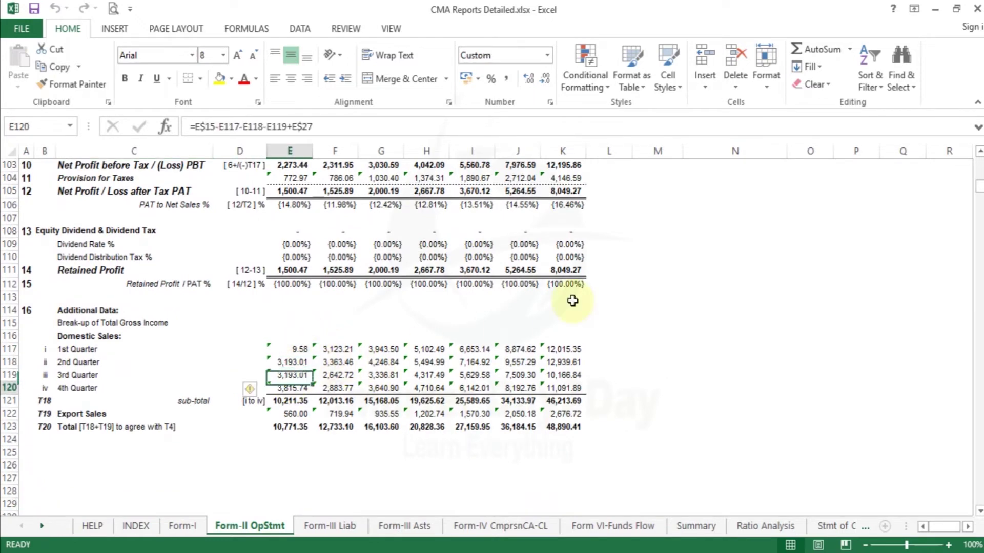
pyautogui.press('Up')
pyautogui.press('Up')
pyautogui.press('Up')
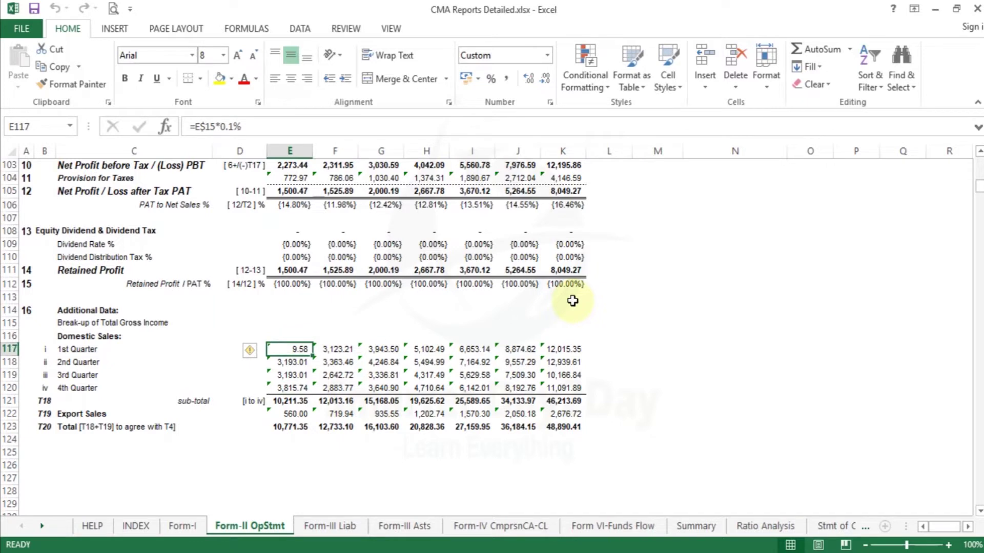
# - Compare the 1st Quarter domestic sales formulas across Year 1 to Year 4 in row 117
pyautogui.press('Right')
pyautogui.press('Right')
pyautogui.press('Right')
pyautogui.press('Left')
pyautogui.press('Left')
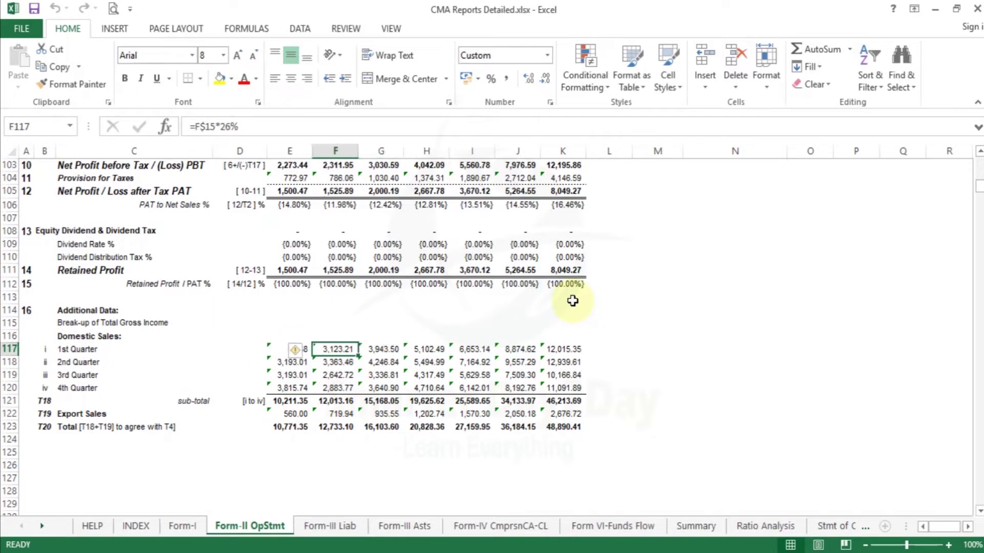
pyautogui.press('Left')
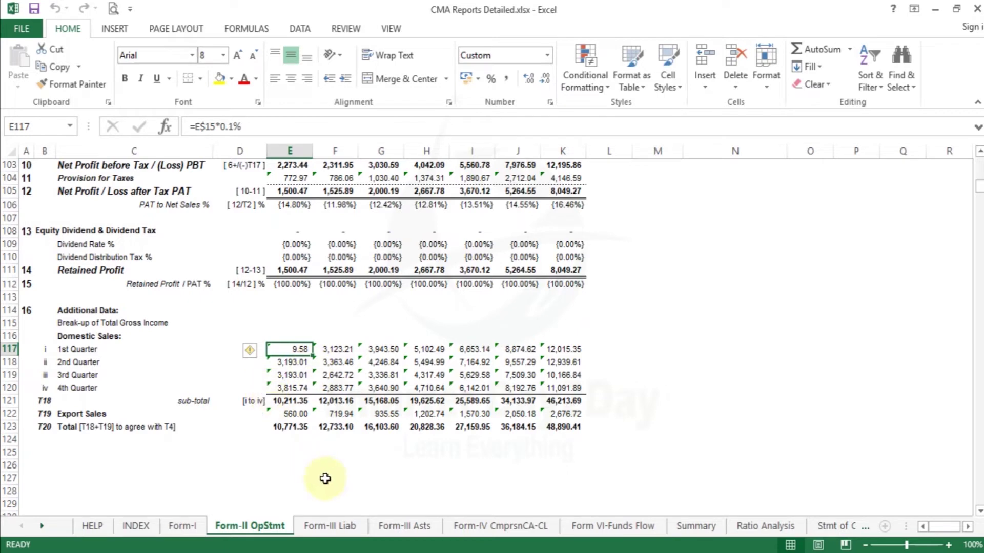
# - Open the Form-III Liab sheet and review the short term borrowings from banks under Current Liabilities
pyautogui.click(331, 528)
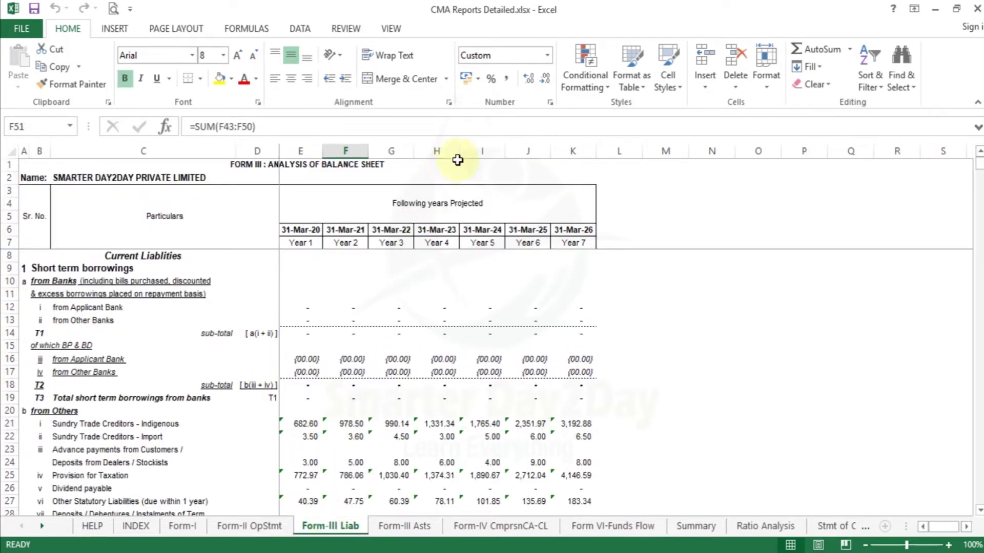
pyautogui.click(391, 273)
pyautogui.press('Down')
pyautogui.press('Down')
pyautogui.press('Down')
pyautogui.press('Down')
pyautogui.press('Down')
pyautogui.press('Down')
pyautogui.press('Down')
pyautogui.press('Down')
pyautogui.press('Down')
pyautogui.press('Down')
pyautogui.press('Down')
pyautogui.press('Down')
pyautogui.press('Down')
pyautogui.press('Down')
pyautogui.press('Down')
pyautogui.press('Down')
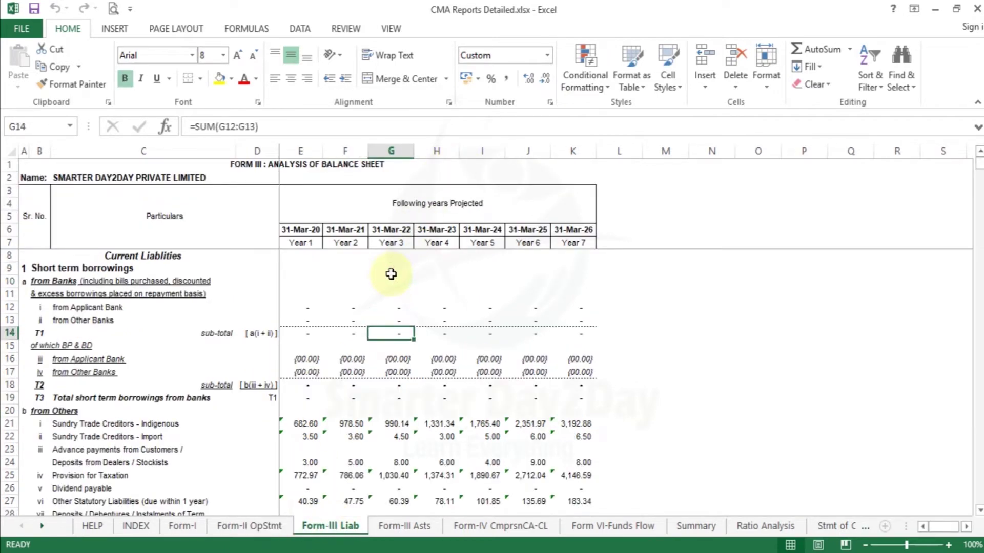
# - Review the short term borrowings from others, from Sundry Trade Creditors down to the T4 total and Directors Loan
pyautogui.press('Down')
pyautogui.press('Down')
pyautogui.press('Down')
pyautogui.press('Down')
pyautogui.press('Down')
pyautogui.press('Down')
pyautogui.press('Down')
pyautogui.press('Down')
pyautogui.press('Down')
pyautogui.press('Down')
pyautogui.press('Down')
pyautogui.press('Down')
pyautogui.press('Down')
pyautogui.press('Down')
pyautogui.press('Down')
pyautogui.press('Down')
pyautogui.press('Down')
pyautogui.press('Down')
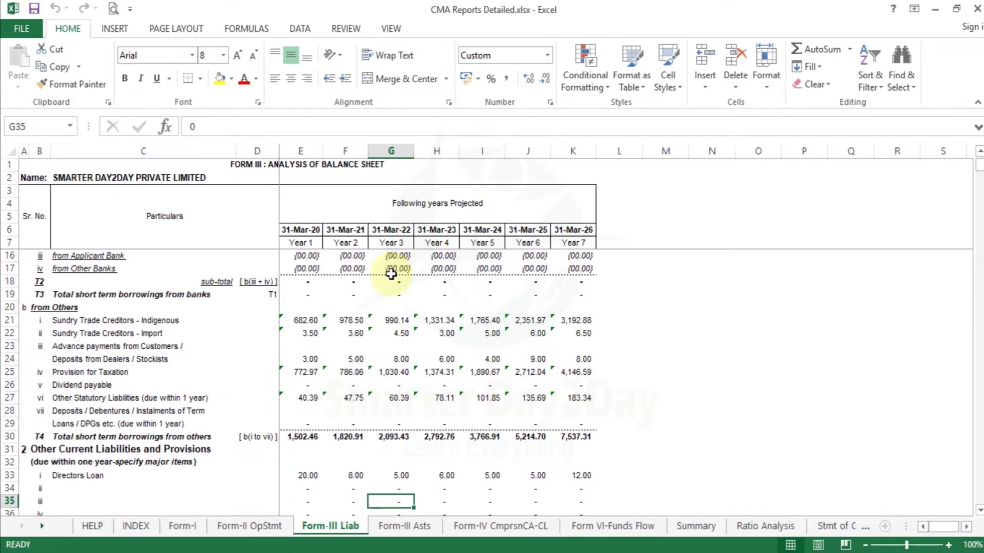
# - Look through Other Current Liabilities and Provisions, including Total Current Liabilities, down to the start of Term Liabilities
pyautogui.press('Down')
pyautogui.press('Down')
pyautogui.press('Down')
pyautogui.press('Down')
pyautogui.press('Down')
pyautogui.press('Down')
pyautogui.press('Down')
pyautogui.press('Down')
pyautogui.press('Down')
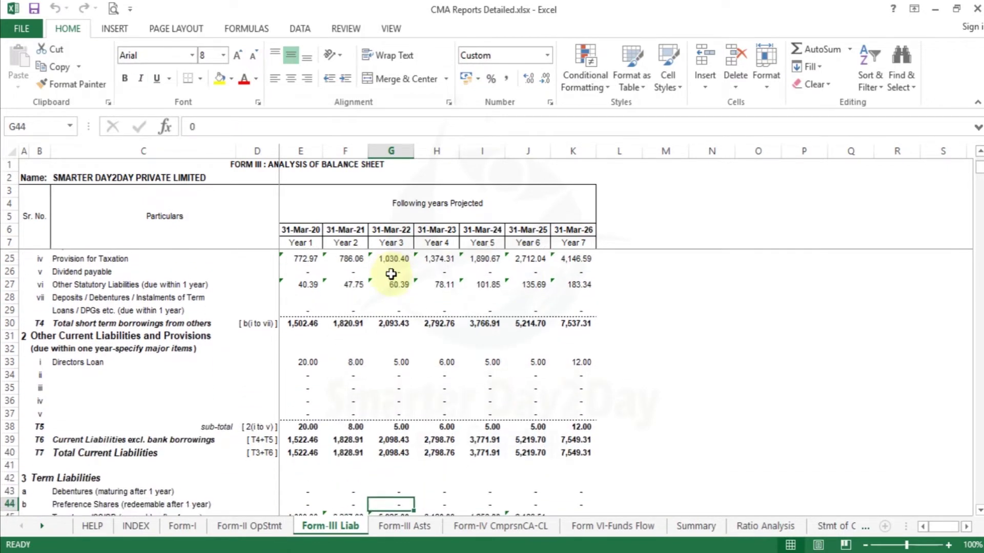
# - Review Term Liabilities, Total Outside Liabilities and the Net Worth items down to the retained profits row
pyautogui.press('Down')
pyautogui.press('Down')
pyautogui.press('Down')
pyautogui.press('Down')
pyautogui.press('Down')
pyautogui.press('Down')
pyautogui.press('Down')
pyautogui.press('Down')
pyautogui.press('Down')
pyautogui.press('Down')
pyautogui.press('Down')
pyautogui.press('Down')
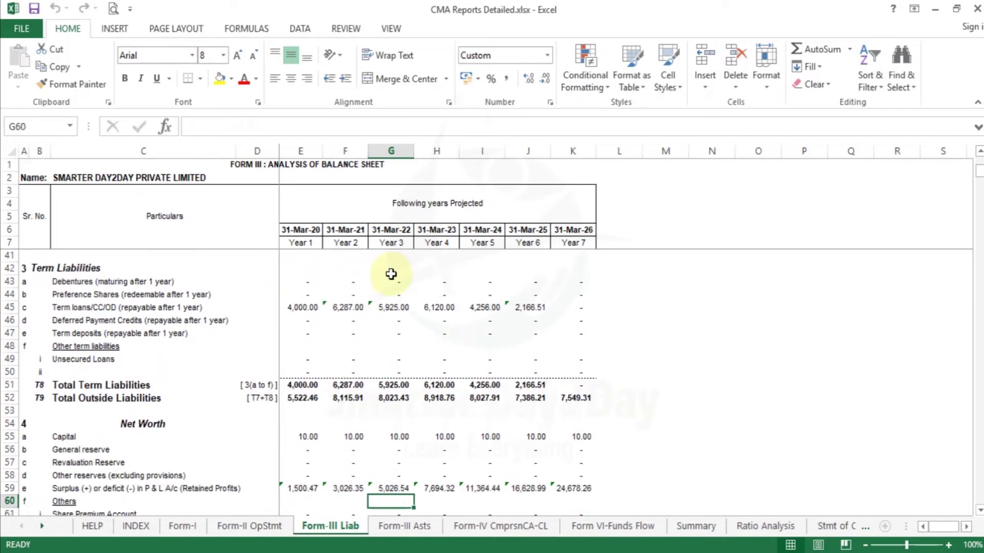
# - Look through the remaining Net Worth items down to the T10 Net Worth and T11 Total Liabilities rows
pyautogui.press('Down')
pyautogui.press('Down')
pyautogui.press('Down')
pyautogui.press('Down')
pyautogui.press('Down')
pyautogui.press('Down')
pyautogui.press('Down')
pyautogui.press('Down')
pyautogui.press('Down')
pyautogui.press('Down')
pyautogui.press('Down')
pyautogui.press('Down')
pyautogui.press('Down')
pyautogui.press('Down')
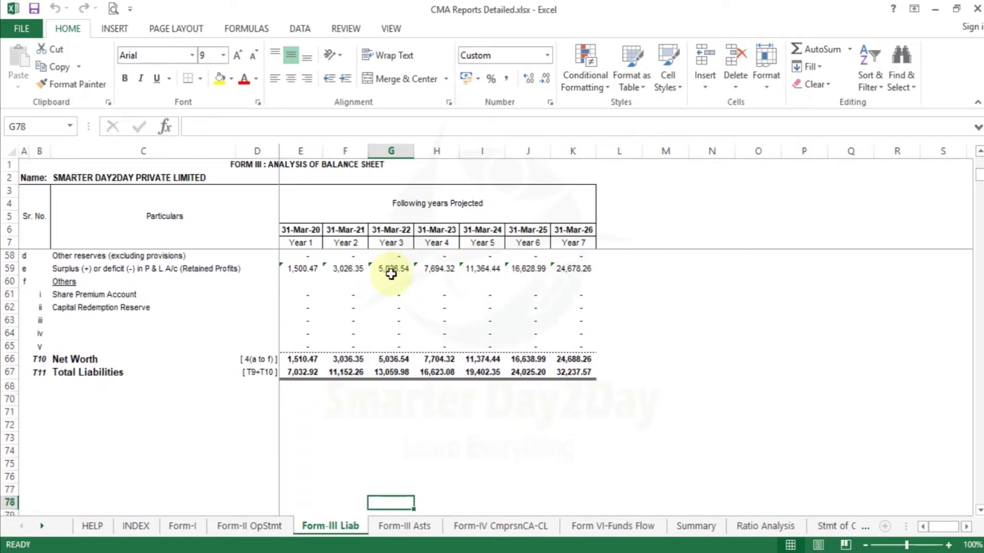
pyautogui.press('Up')
pyautogui.press('Up')
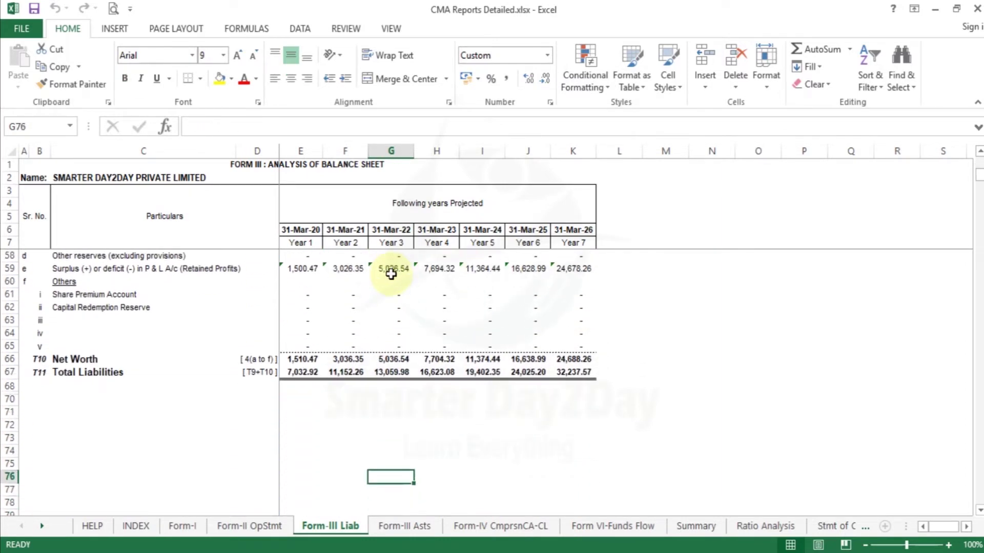
# - Open the Form-III Asts sheet and review cash and bank balances, investments and receivables under Current Assets
pyautogui.click(408, 528)
pyautogui.click(346, 282)
pyautogui.press('Up')
pyautogui.press('Down')
pyautogui.press('Down')
pyautogui.press('Down')
pyautogui.press('Down')
pyautogui.press('Down')
pyautogui.press('Down')
pyautogui.press('Down')
pyautogui.press('Down')
pyautogui.press('Down')
pyautogui.press('Down')
pyautogui.press('Down')
pyautogui.press('Down')
pyautogui.press('Down')
pyautogui.press('Down')
pyautogui.press('Down')
pyautogui.press('Down')
pyautogui.press('Down')
pyautogui.press('Down')
pyautogui.press('Down')
pyautogui.press('Down')
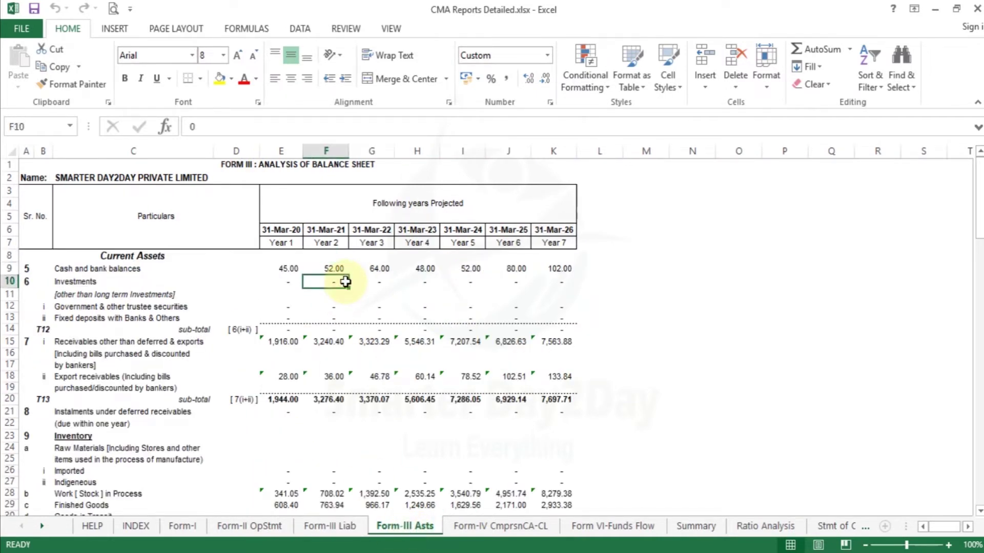
# - Review the Inventory items, supplier advances, advance payment of taxes and other current assets down to row 41
pyautogui.press('Down')
pyautogui.press('Down')
pyautogui.press('Down')
pyautogui.press('Down')
pyautogui.press('Down')
pyautogui.press('Down')
pyautogui.press('Down')
pyautogui.press('Down')
pyautogui.press('Down')
pyautogui.press('Down')
pyautogui.press('Down')
pyautogui.press('Down')
pyautogui.press('Down')
pyautogui.press('Down')
pyautogui.press('Down')
pyautogui.press('Down')
pyautogui.press('Down')
pyautogui.press('Down')
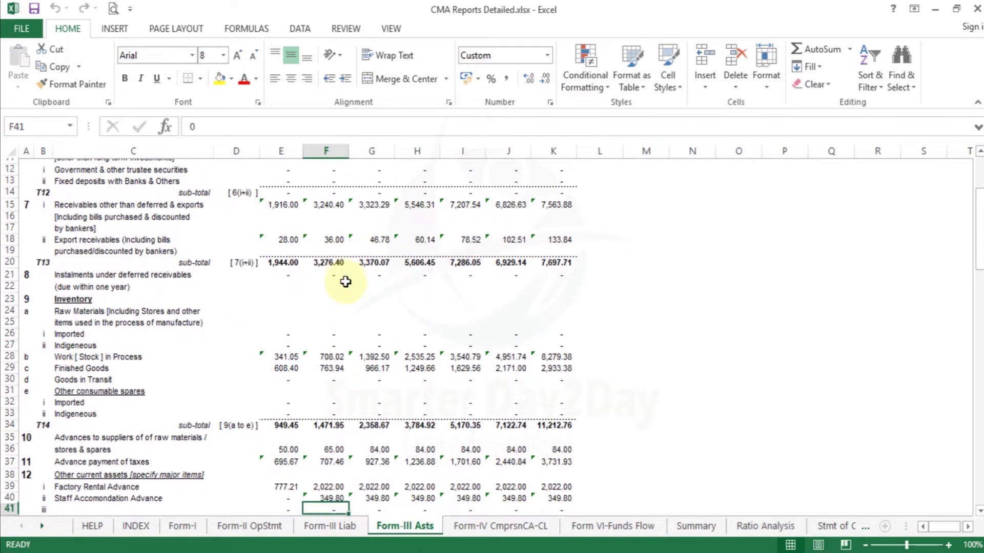
# - Look through Total Current Assets, Fixed Assets and the start of Other Non-Current Assets
pyautogui.press('Down')
pyautogui.press('Down')
pyautogui.press('Down')
pyautogui.press('Down')
pyautogui.press('Down')
pyautogui.press('Down')
pyautogui.press('Down')
pyautogui.press('Down')
pyautogui.press('Down')
pyautogui.press('Down')
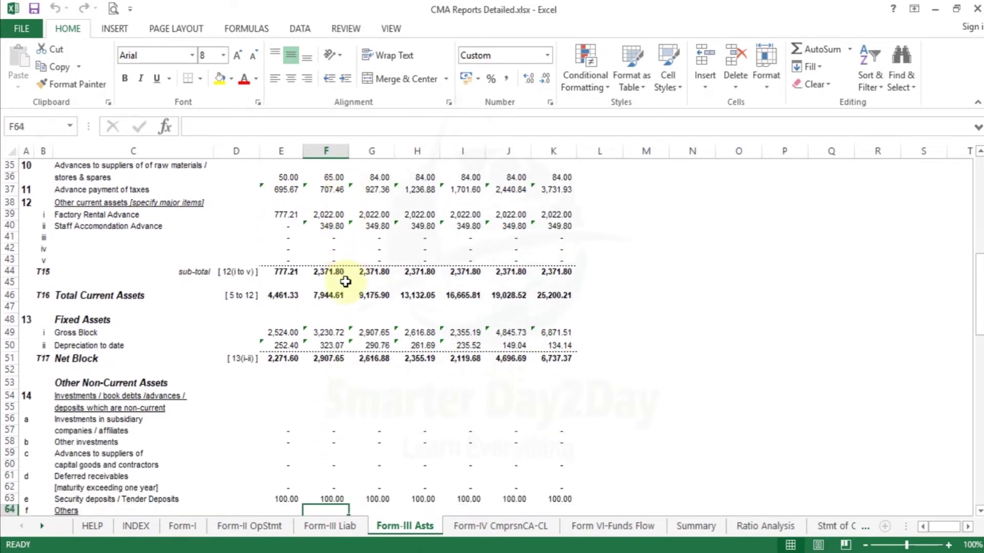
# - Examine the Year 1 Gross Block, Depreciation to date and Net Block entries in E49 to E51
pyautogui.click(291, 311)
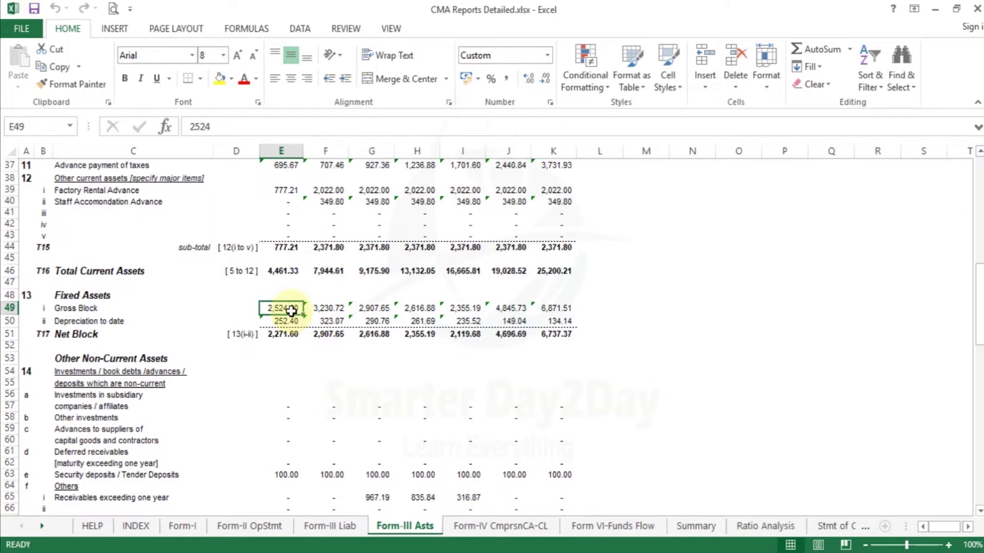
pyautogui.press('Down')
pyautogui.press('Down')
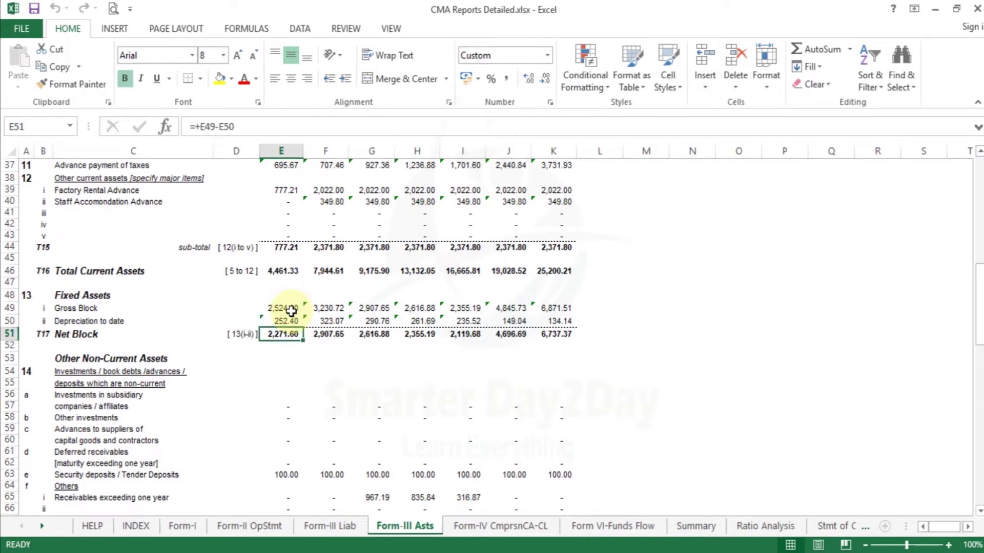
pyautogui.press('Up')
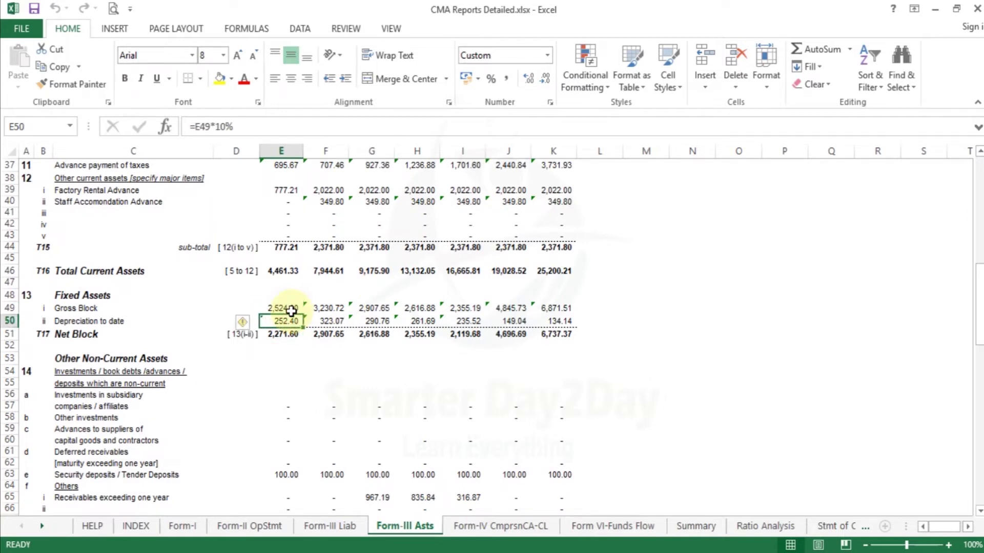
# - Review Other Non-Current Assets, from investments and security deposits down to the T19 total and Intangible assets
pyautogui.press('Down')
pyautogui.press('Down')
pyautogui.press('Down')
pyautogui.press('Down')
pyautogui.press('Down')
pyautogui.press('Down')
pyautogui.press('Down')
pyautogui.press('Down')
pyautogui.press('Down')
pyautogui.press('Down')
pyautogui.press('Down')
pyautogui.press('Down')
pyautogui.press('Down')
pyautogui.press('Down')
pyautogui.press('Down')
pyautogui.press('Down')
pyautogui.press('Down')
pyautogui.press('Down')
pyautogui.press('Down')
pyautogui.press('Down')
pyautogui.press('Down')
pyautogui.press('Down')
pyautogui.press('Down')
pyautogui.press('Down')
pyautogui.press('Down')
pyautogui.press('Down')
pyautogui.press('Down')
pyautogui.press('Down')
pyautogui.press('Down')
pyautogui.press('Down')
pyautogui.press('Down')
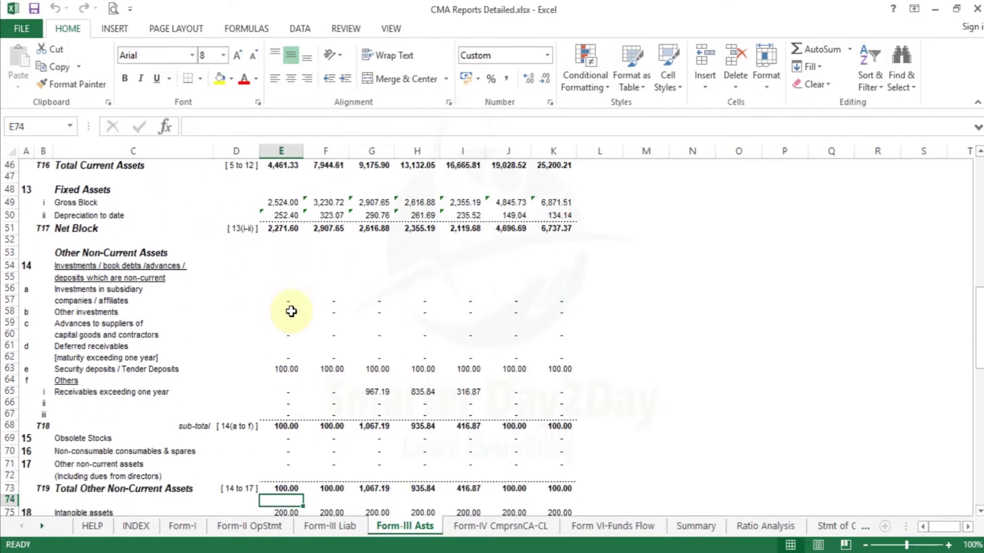
# - Review the Intangible assets and Total Assets rows of the Form-III assets sheet, down to row 81
pyautogui.press('Down')
pyautogui.press('Down')
pyautogui.press('Down')
pyautogui.press('Down')
pyautogui.press('Down')
pyautogui.press('Down')
pyautogui.press('Down')
pyautogui.press('Down')
pyautogui.press('Down')
pyautogui.press('Down')
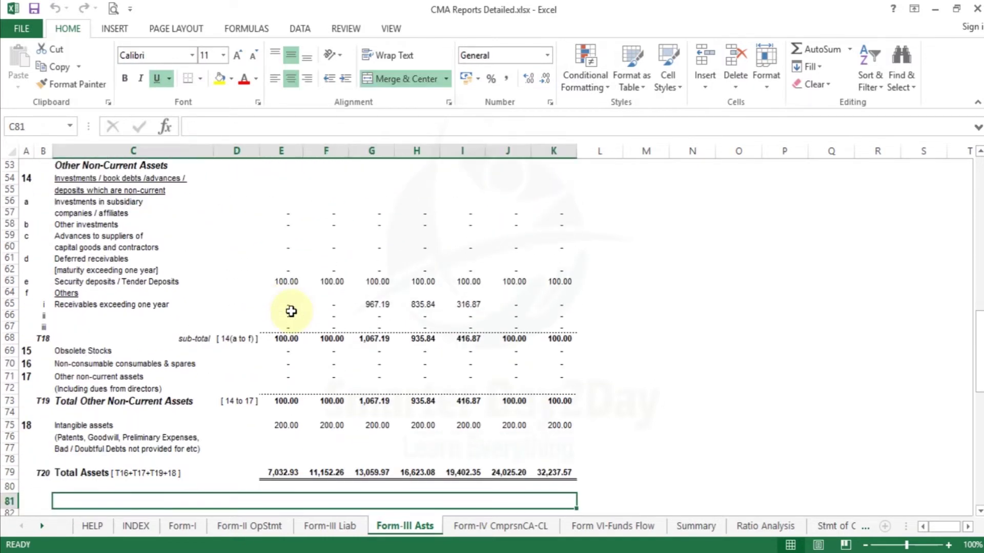
# - Review Tangible Net Worth, Net Working Capital, Current Ratio and the liabilities-to-net-worth ratios below Total Assets
pyautogui.press('Down')
pyautogui.press('Down')
pyautogui.press('Down')
pyautogui.press('Down')
pyautogui.press('Down')
pyautogui.press('Down')
pyautogui.press('Down')
pyautogui.press('Down')
pyautogui.press('Down')
pyautogui.press('Down')
pyautogui.press('Down')
pyautogui.press('Down')
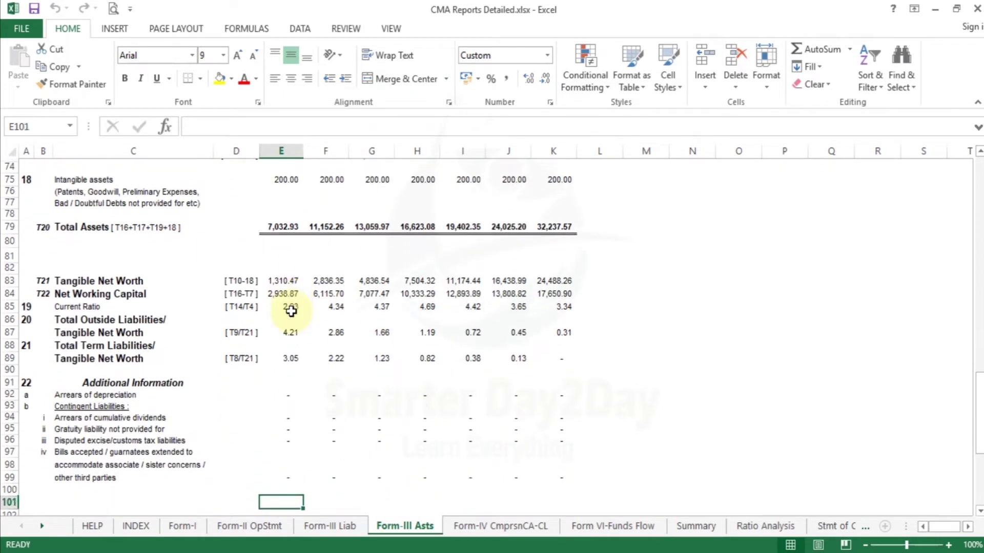
# - Look through the Additional Information section, covering arrears of depreciation and contingent liabilities, to the end of the Form-III assets sheet
pyautogui.click(360, 314)
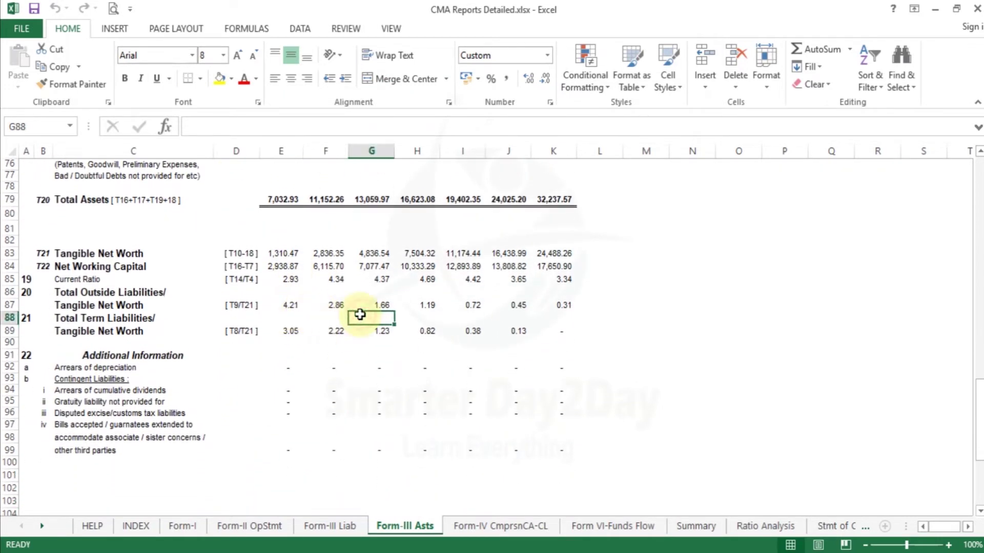
pyautogui.press('Down')
pyautogui.press('Down')
pyautogui.press('Down')
pyautogui.press('Down')
pyautogui.press('Down')
pyautogui.press('Down')
pyautogui.press('Down')
pyautogui.press('Down')
pyautogui.press('Down')
pyautogui.press('Down')
pyautogui.press('Down')
pyautogui.press('Down')
pyautogui.press('Down')
pyautogui.press('Down')
pyautogui.press('Down')
pyautogui.press('Down')
pyautogui.press('Down')
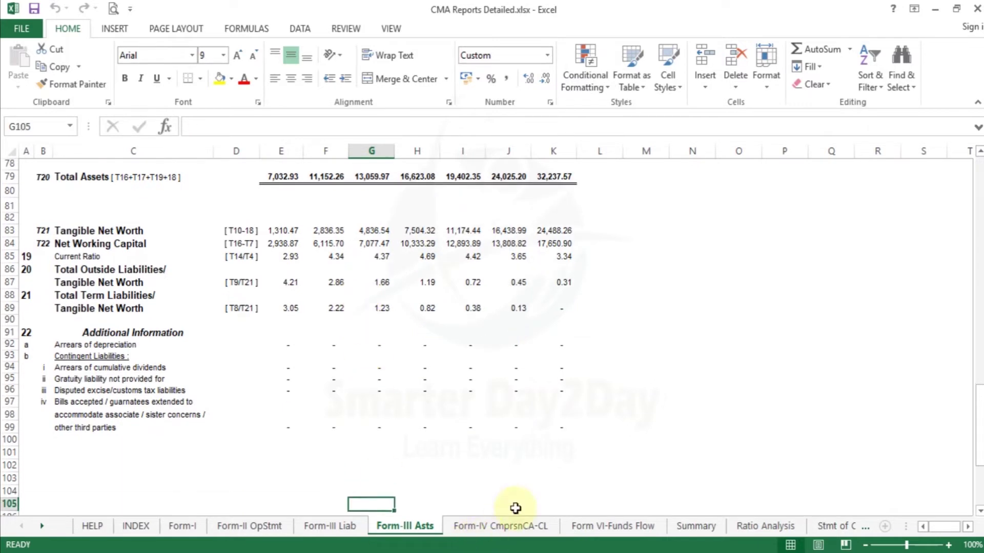
# - Open the Form-IV CmprsnCA-CL sheet and go to its title in A1
pyautogui.click(478, 528)
pyautogui.click(379, 252)
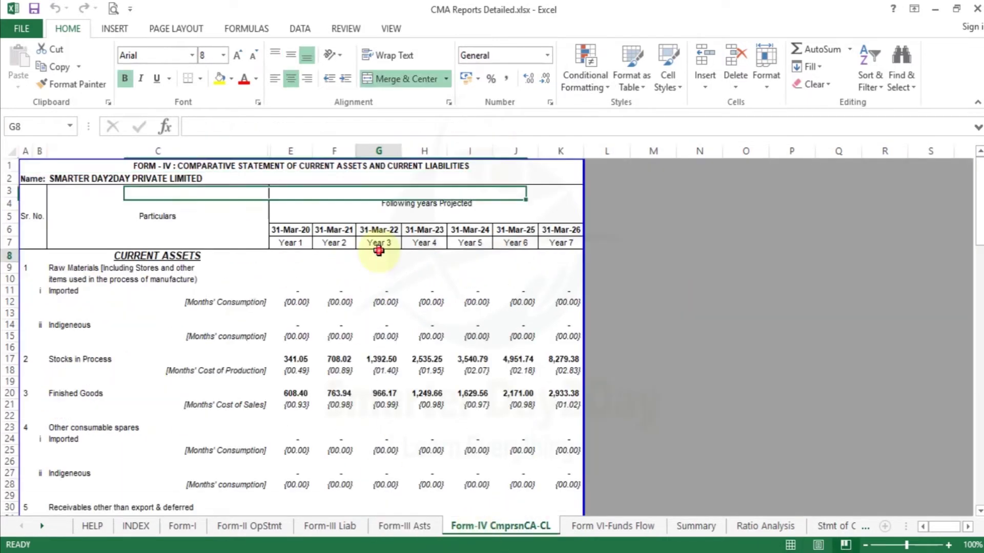
pyautogui.press('Up')
pyautogui.press('Up')
pyautogui.press('Up')
pyautogui.press('Up')
pyautogui.press('Up')
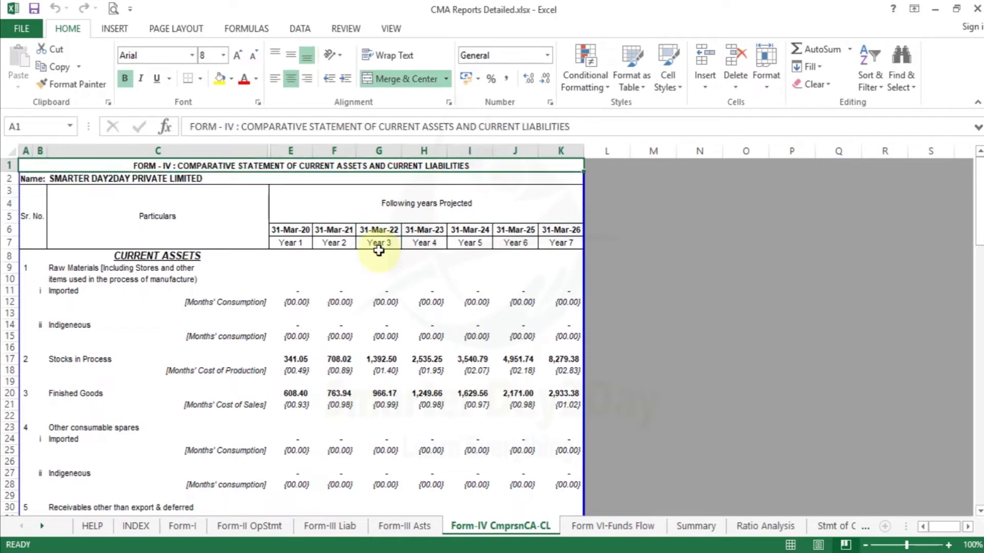
# - Review the Form-IV current assets from Raw Materials down to Stocks in Process and its months' cost of production
pyautogui.press('Down')
pyautogui.press('Down')
pyautogui.press('Down')
pyautogui.press('Down')
pyautogui.press('Down')
pyautogui.press('Down')
pyautogui.press('Down')
pyautogui.press('Down')
pyautogui.press('Down')
pyautogui.press('Down')
pyautogui.press('Down')
pyautogui.press('Down')
pyautogui.press('Down')
pyautogui.press('Down')
pyautogui.press('Down')
pyautogui.press('Down')
pyautogui.press('Down')
pyautogui.press('Down')
pyautogui.press('Down')
pyautogui.press('Down')
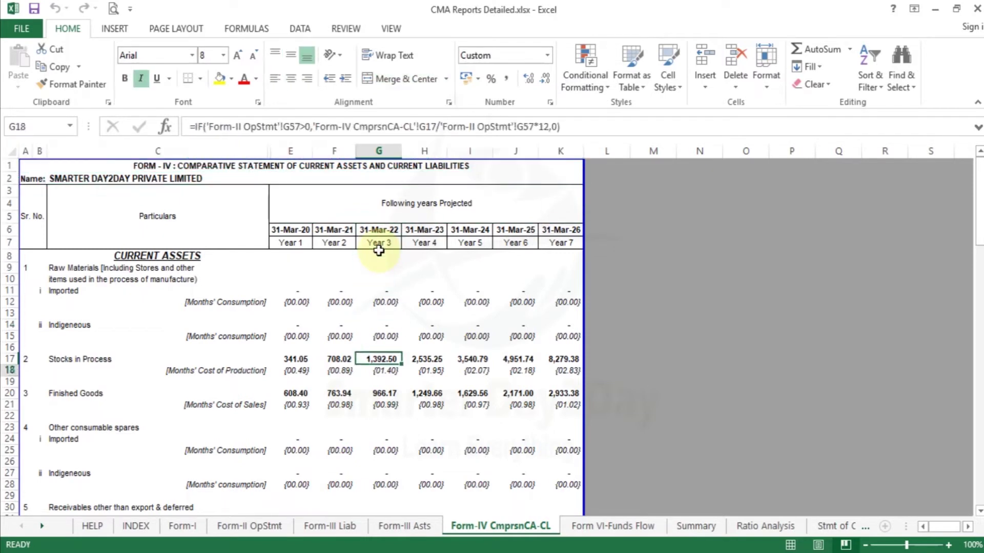
# - Review Form-IV from Finished Goods and receivables through Total Current Assets to Sundry Trade Creditors
pyautogui.press('Down')
pyautogui.press('Down')
pyautogui.press('Down')
pyautogui.press('Down')
pyautogui.press('Down')
pyautogui.press('Down')
pyautogui.press('Down')
pyautogui.press('Down')
pyautogui.press('Down')
pyautogui.press('Down')
pyautogui.press('Down')
pyautogui.press('Down')
pyautogui.press('Down')
pyautogui.press('Down')
pyautogui.press('Down')
pyautogui.press('Down')
pyautogui.press('Down')
pyautogui.press('Down')
pyautogui.press('Down')
pyautogui.press('Down')
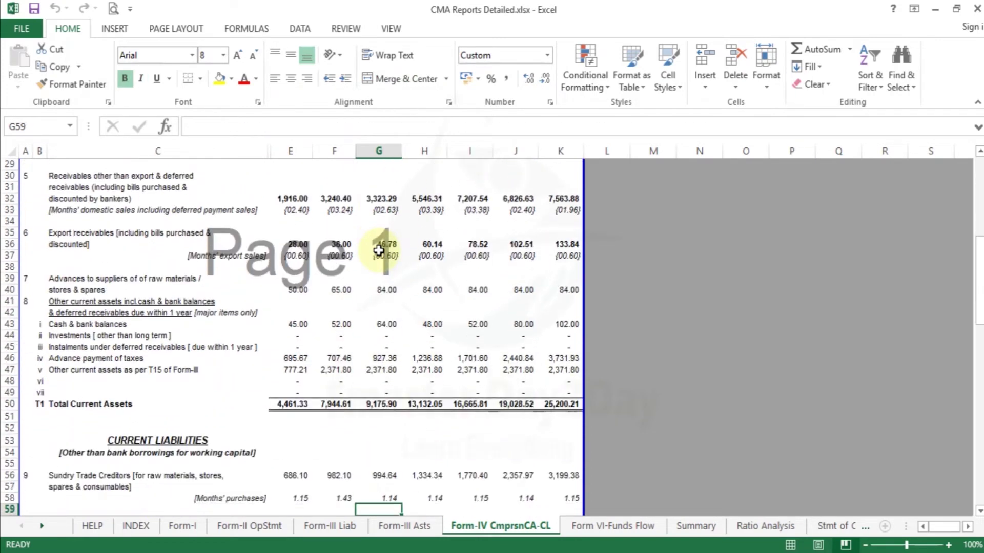
# - Review the remaining Form-IV current liabilities, from customer advances and statutory liabilities to Total Current Liabilities
pyautogui.press('Down')
pyautogui.press('Down')
pyautogui.press('Down')
pyautogui.press('Down')
pyautogui.press('Down')
pyautogui.press('Down')
pyautogui.press('Down')
pyautogui.press('Down')
pyautogui.press('Down')
pyautogui.press('Down')
pyautogui.press('Down')
pyautogui.press('Down')
pyautogui.press('Down')
pyautogui.press('Down')
pyautogui.press('Down')
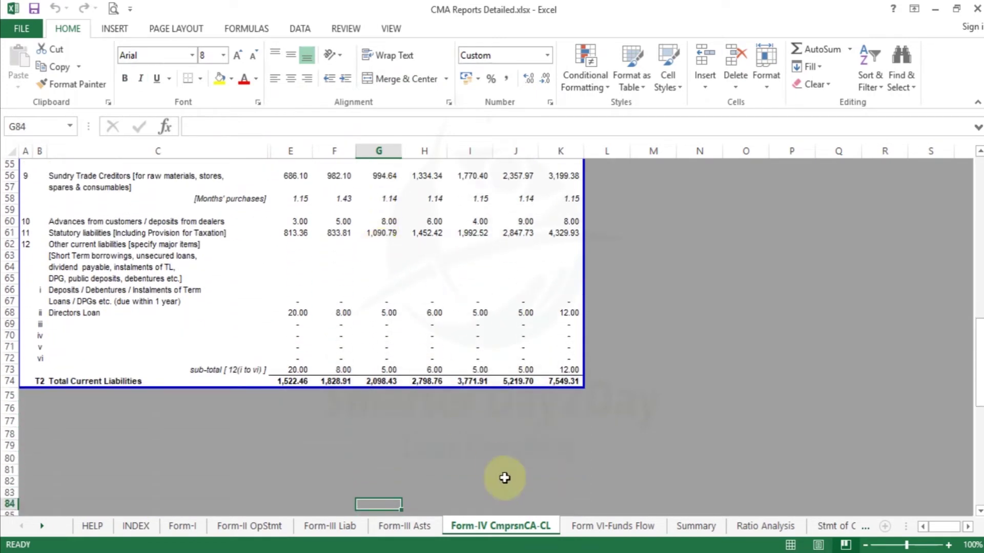
# - Open the Form VI-Funds Flow sheet and inspect the Year 4 decrease in other non-current assets in H14
pyautogui.click(629, 532)
pyautogui.click(376, 315)
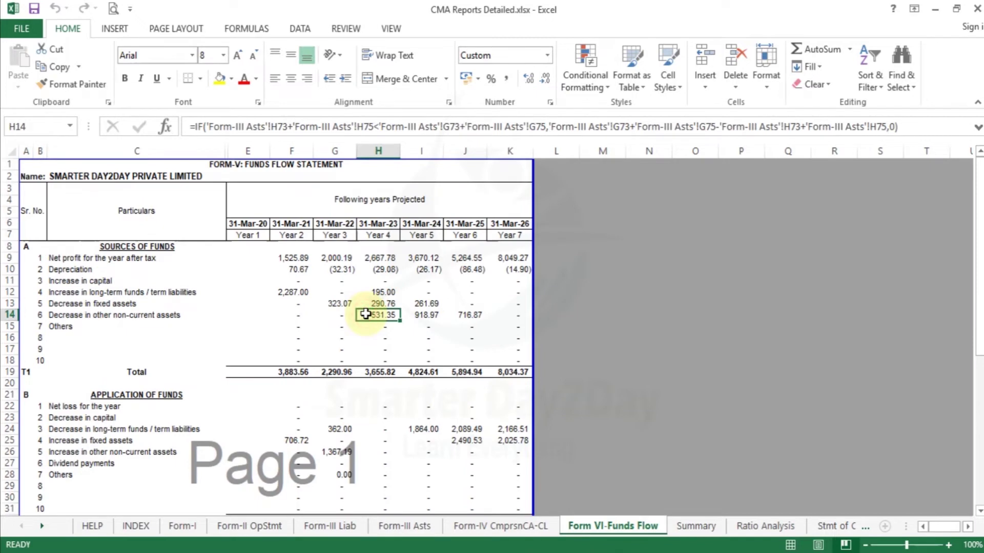
# - Open the Summary sheet and go to the Year 2 column at the Income heading, cell F9
pyautogui.click(690, 527)
pyautogui.click(392, 268)
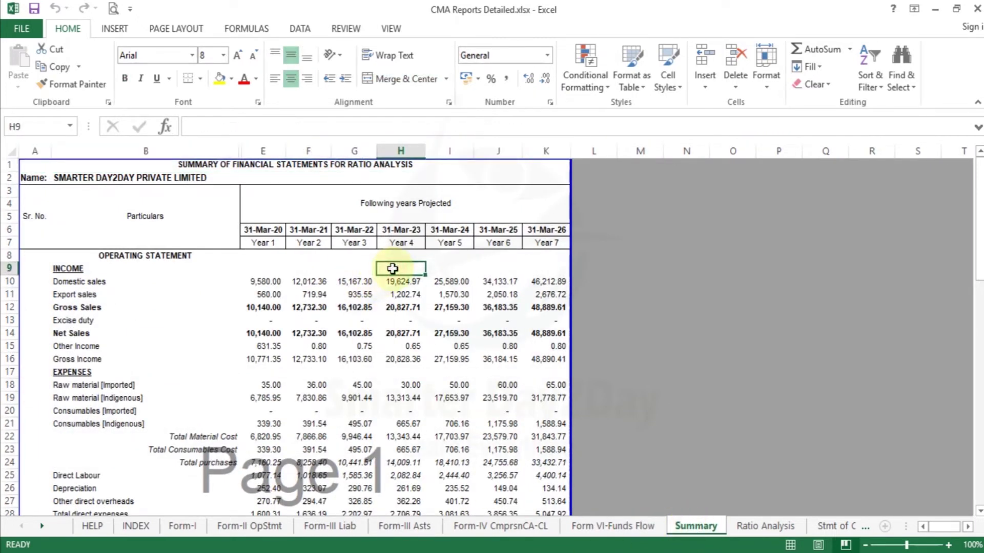
pyautogui.press('Left')
pyautogui.press('Left')
pyautogui.press('Left')
pyautogui.press('Right')
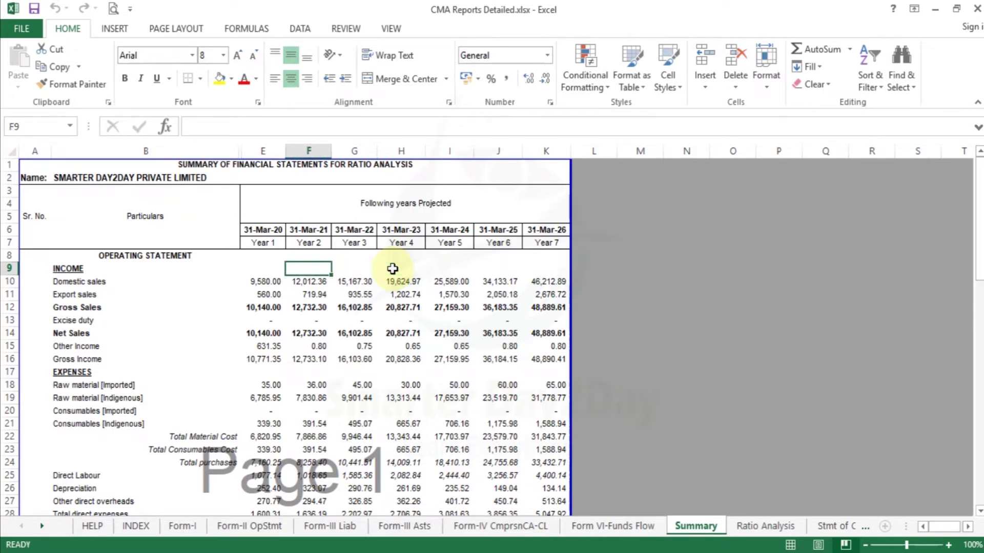
# - Review the Income section of the Summary operating statement in the Year 2 column, starting with domestic and export sales
pyautogui.press('Down')
pyautogui.press('Down')
pyautogui.press('Down')
pyautogui.press('Down')
pyautogui.press('Down')
pyautogui.press('Down')
pyautogui.press('Down')
pyautogui.press('Down')
pyautogui.press('Down')
pyautogui.press('Down')
pyautogui.press('Down')
pyautogui.press('Down')
pyautogui.press('Down')
pyautogui.press('Down')
pyautogui.press('Down')
pyautogui.press('Down')
pyautogui.press('Down')
pyautogui.press('Down')
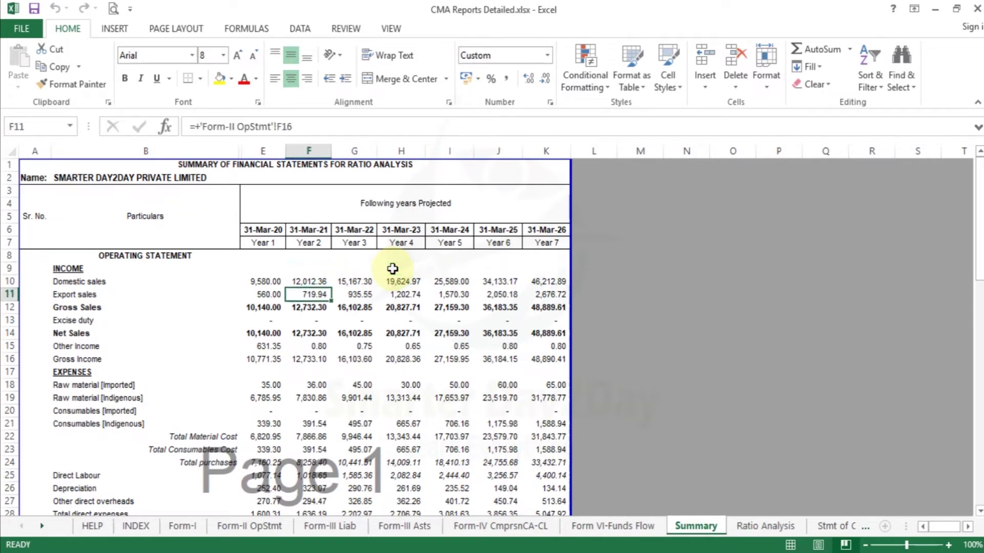
# - Review the Summary expenses, cost of production, cost of sales and Gross Profit down to Total finance charges
pyautogui.press('Down')
pyautogui.press('Down')
pyautogui.press('Down')
pyautogui.press('Down')
pyautogui.press('Down')
pyautogui.press('Down')
pyautogui.press('Down')
pyautogui.press('Down')
pyautogui.press('Down')
pyautogui.press('Down')
pyautogui.press('Down')
pyautogui.press('Down')
pyautogui.press('Down')
pyautogui.press('Down')
pyautogui.press('Down')
pyautogui.press('Down')
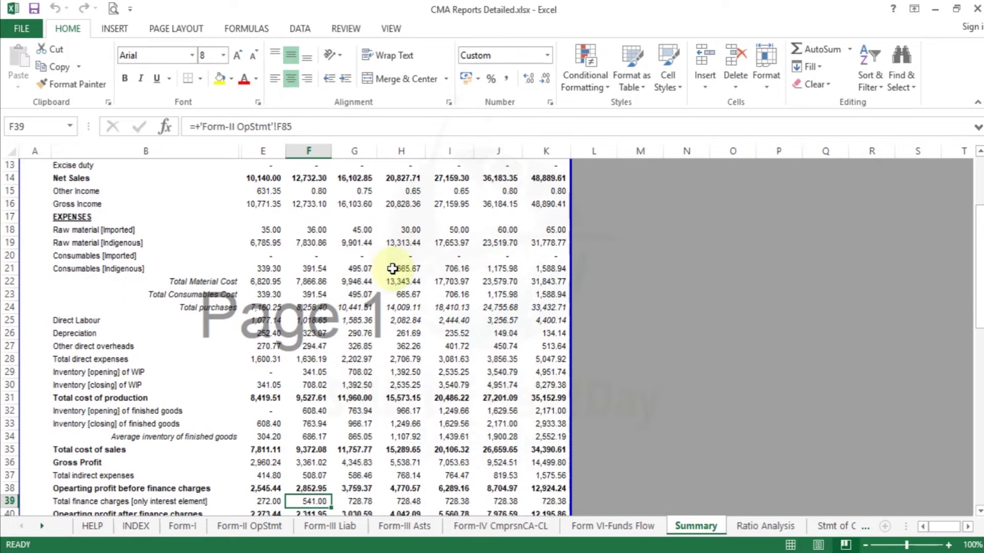
# - Review the Summary profit rows, from operating profit after finance charges through PBT, PAT and PBIT to the Balance Sheet heading
pyautogui.press('Down')
pyautogui.press('Down')
pyautogui.press('Down')
pyautogui.press('Down')
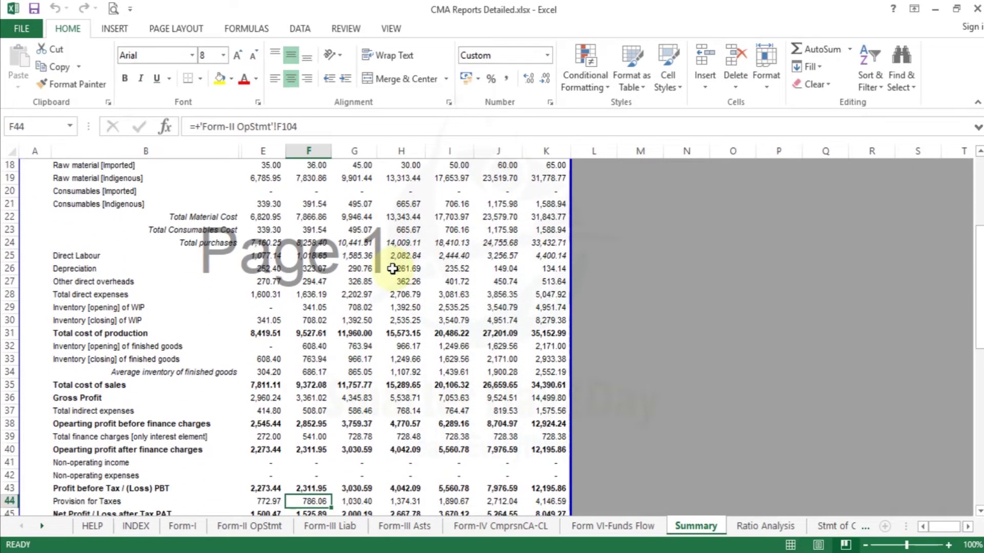
pyautogui.press('Down')
pyautogui.press('Down')
pyautogui.press('Down')
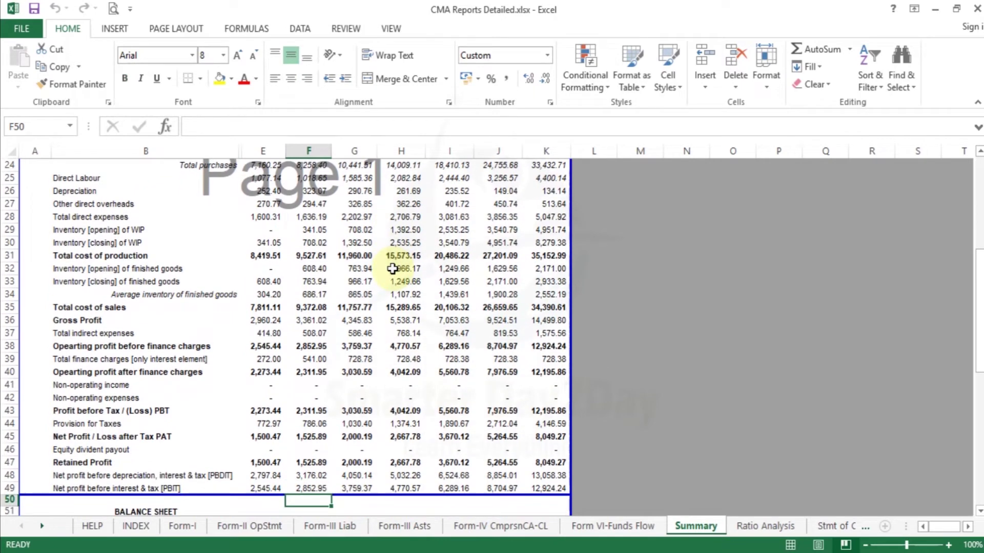
pyautogui.press('Down')
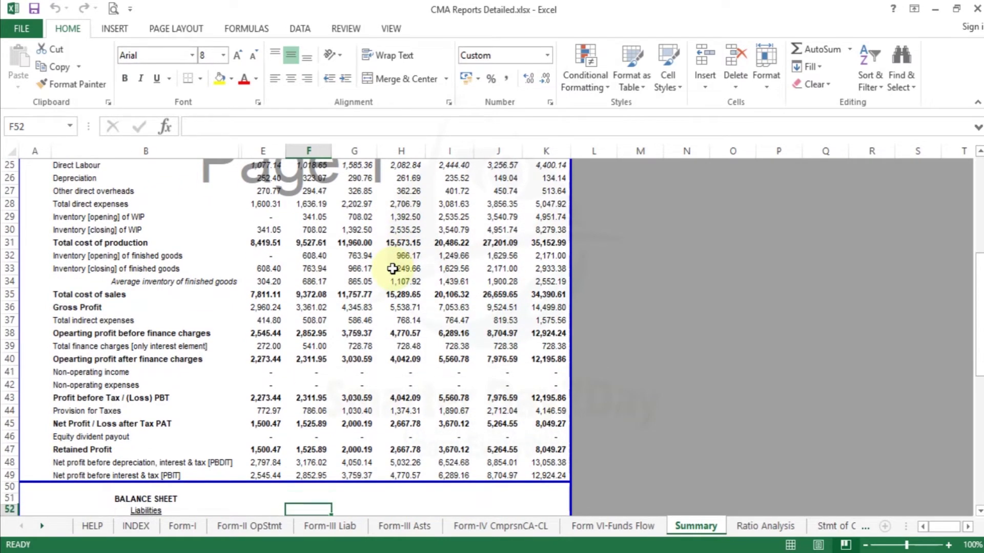
# - Review the Summary balance sheet in the Year 2 column, from the Liabilities through the assets to Net working capital
pyautogui.press('Down')
pyautogui.press('Down')
pyautogui.press('Down')
pyautogui.press('Down')
pyautogui.press('Down')
pyautogui.press('Down')
pyautogui.press('Down')
pyautogui.press('Down')
pyautogui.press('Down')
pyautogui.press('Down')
pyautogui.press('Down')
pyautogui.press('Down')
pyautogui.press('Down')
pyautogui.press('Down')
pyautogui.press('Down')
pyautogui.press('Down')
pyautogui.press('Down')
pyautogui.press('Down')
pyautogui.press('Down')
pyautogui.press('Down')
pyautogui.press('Down')
pyautogui.press('Down')
pyautogui.press('Down')
pyautogui.press('Down')
pyautogui.press('Down')
pyautogui.press('Down')
pyautogui.press('Down')
pyautogui.press('Down')
pyautogui.press('Down')
pyautogui.press('Down')
pyautogui.press('Down')
pyautogui.press('Down')
pyautogui.press('Down')
pyautogui.press('Down')
pyautogui.press('Down')
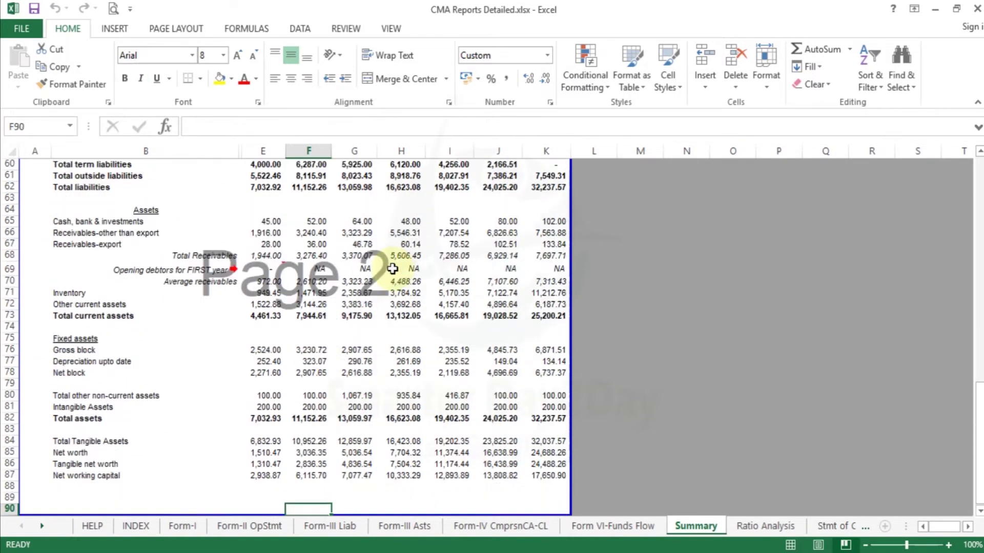
pyautogui.press('Down')
pyautogui.press('Down')
pyautogui.press('Down')
pyautogui.press('Down')
pyautogui.press('Down')
pyautogui.press('Down')
pyautogui.press('Down')
pyautogui.press('Down')
pyautogui.press('Down')
pyautogui.press('Down')
pyautogui.press('Down')
pyautogui.press('Down')
pyautogui.press('Down')
# - Go back up the Summary sheet's Year 2 column from below the balance sheet to the Total direct expenses row
pyautogui.press('Up')
pyautogui.press('Up')
pyautogui.press('Up')
pyautogui.press('Up')
pyautogui.press('Up')
pyautogui.press('Up')
pyautogui.press('Up')
pyautogui.press('Up')
pyautogui.press('Up')
pyautogui.press('Up')
pyautogui.press('Up')
pyautogui.press('Up')
pyautogui.press('Up')
pyautogui.press('Up')
pyautogui.press('Up')
pyautogui.press('Up')
pyautogui.press('Up')
pyautogui.press('Up')
pyautogui.press('Up')
pyautogui.press('Up')
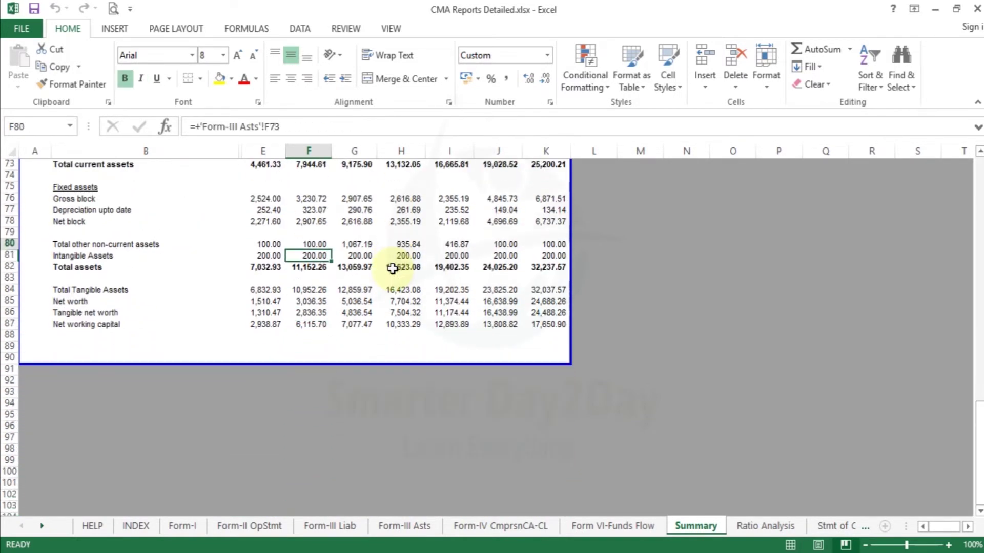
pyautogui.press('Up')
pyautogui.press('Up')
pyautogui.press('Up')
pyautogui.press('Up')
pyautogui.press('Up')
pyautogui.press('Up')
pyautogui.press('Up')
pyautogui.press('Up')
pyautogui.press('Up')
pyautogui.press('Up')
pyautogui.press('Up')
pyautogui.press('Up')
pyautogui.press('Up')
pyautogui.press('Up')
pyautogui.press('Up')
pyautogui.press('Up')
pyautogui.press('Up')
pyautogui.press('Up')
pyautogui.press('Up')
pyautogui.press('Up')
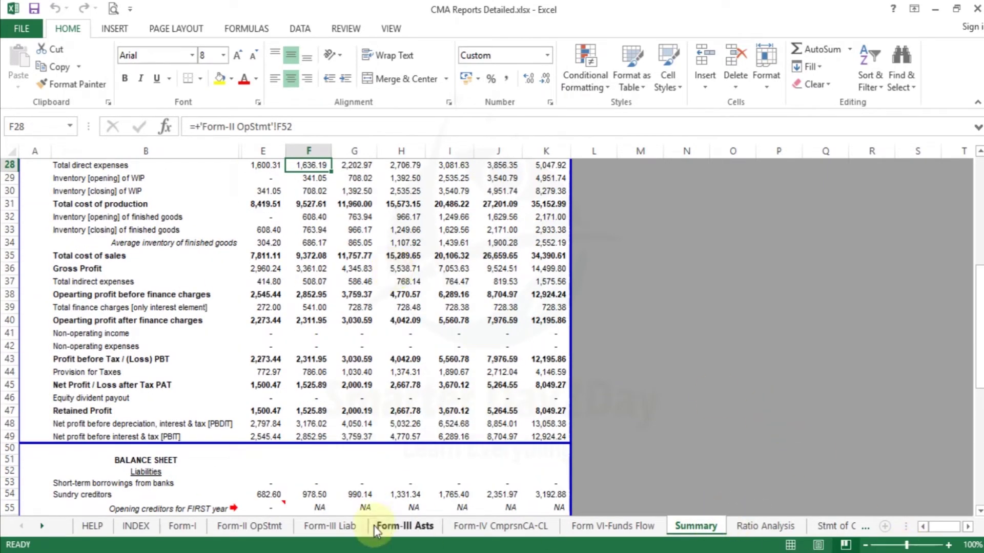
# - Open the Ratio Analysis sheet and go to the Year 1 column in the Long-term Solvency Ratios
pyautogui.click(766, 527)
pyautogui.click(359, 323)
pyautogui.click(358, 317)
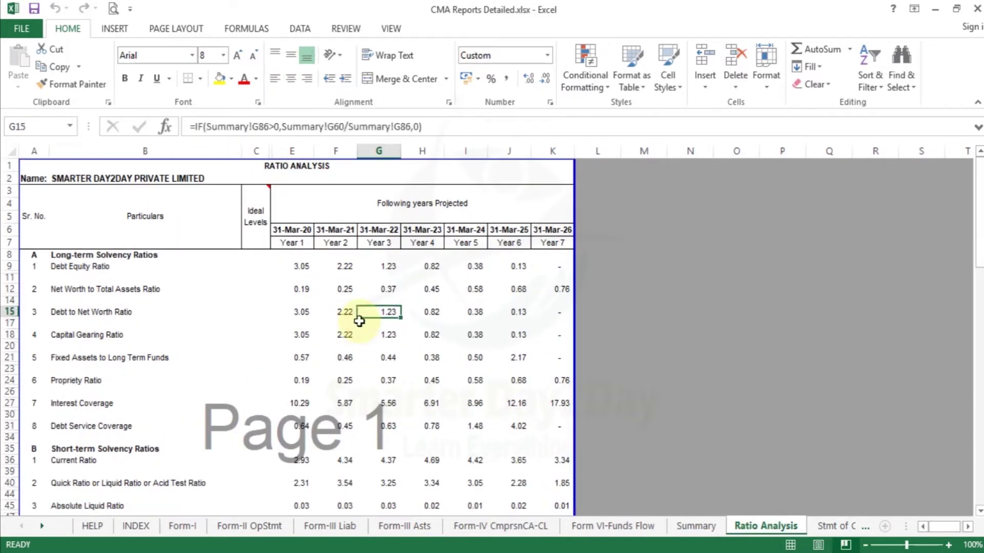
pyautogui.press('Up')
pyautogui.press('Up')
pyautogui.press('Up')
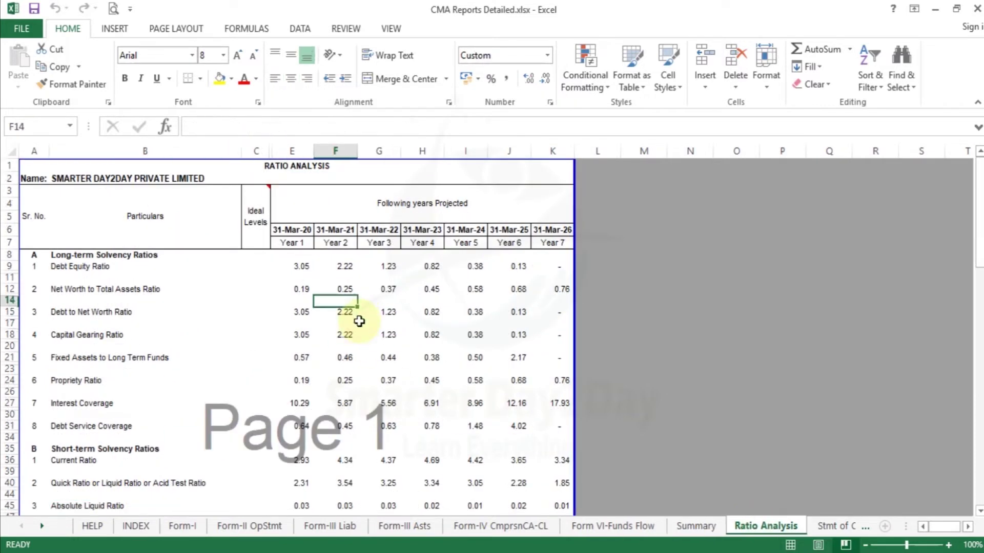
pyautogui.press('Left')
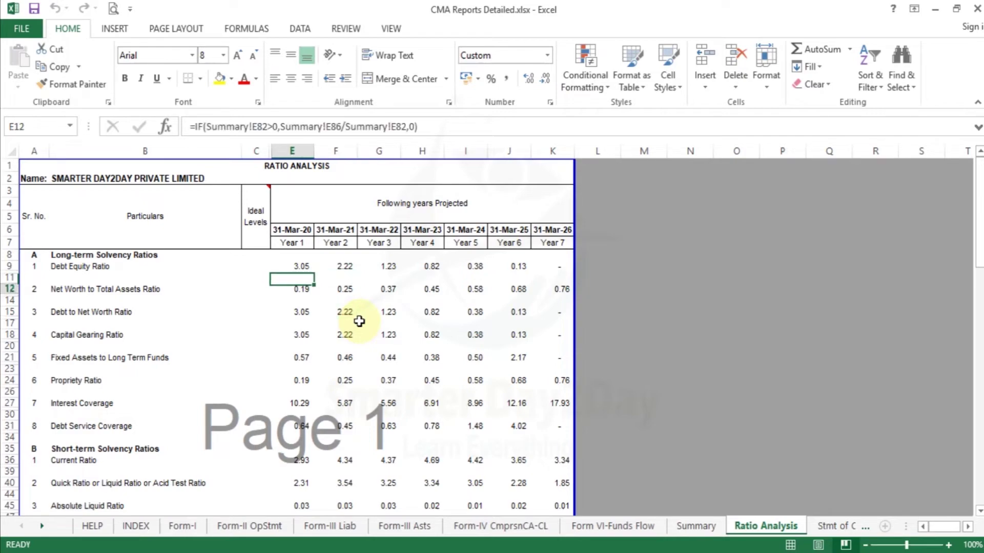
# - Review the solvency and Profitability Ratios in the Year 1 column, down to the first inventory turnover ratios
pyautogui.press('Down')
pyautogui.press('Down')
pyautogui.press('Down')
pyautogui.press('Down')
pyautogui.press('Down')
pyautogui.press('Down')
pyautogui.press('Down')
pyautogui.press('Down')
pyautogui.press('Down')
pyautogui.press('Down')
pyautogui.press('Down')
pyautogui.press('Down')
pyautogui.press('Down')
pyautogui.press('Down')
pyautogui.press('Down')
pyautogui.press('Down')
pyautogui.press('Down')
pyautogui.press('Down')
pyautogui.press('Down')
pyautogui.press('Down')
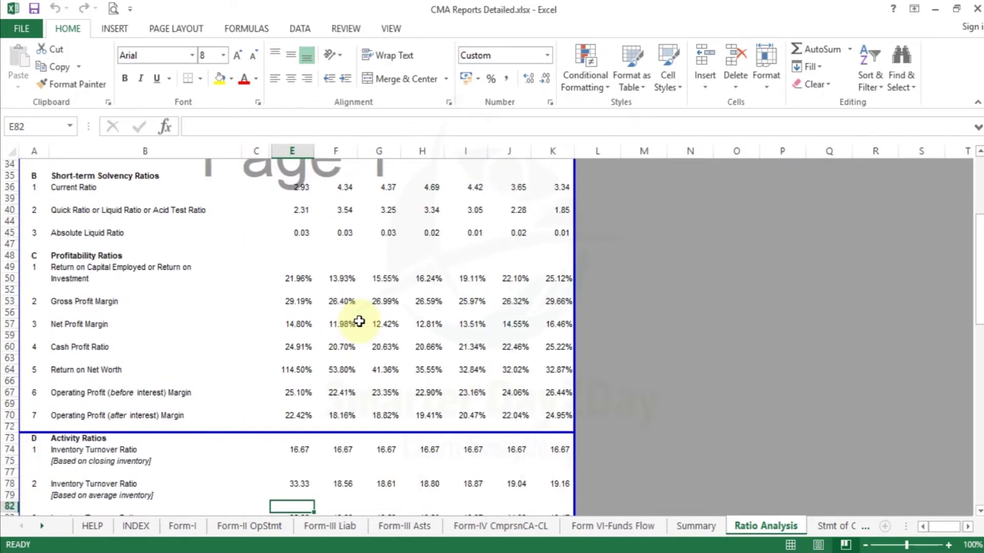
# - Review the Activity Ratios for inventory, debtors and creditors turnover, down to the Assets Turnover Ratio
pyautogui.press('Down')
pyautogui.press('Down')
pyautogui.press('Down')
pyautogui.press('Down')
pyautogui.press('Down')
pyautogui.press('Down')
pyautogui.press('Down')
pyautogui.press('Down')
pyautogui.press('Down')
pyautogui.press('Down')
pyautogui.press('Down')
pyautogui.press('Down')
pyautogui.press('Down')
pyautogui.press('Down')
pyautogui.press('Down')
pyautogui.press('Down')
pyautogui.press('Down')
pyautogui.press('Down')
pyautogui.press('Down')
pyautogui.press('Down')
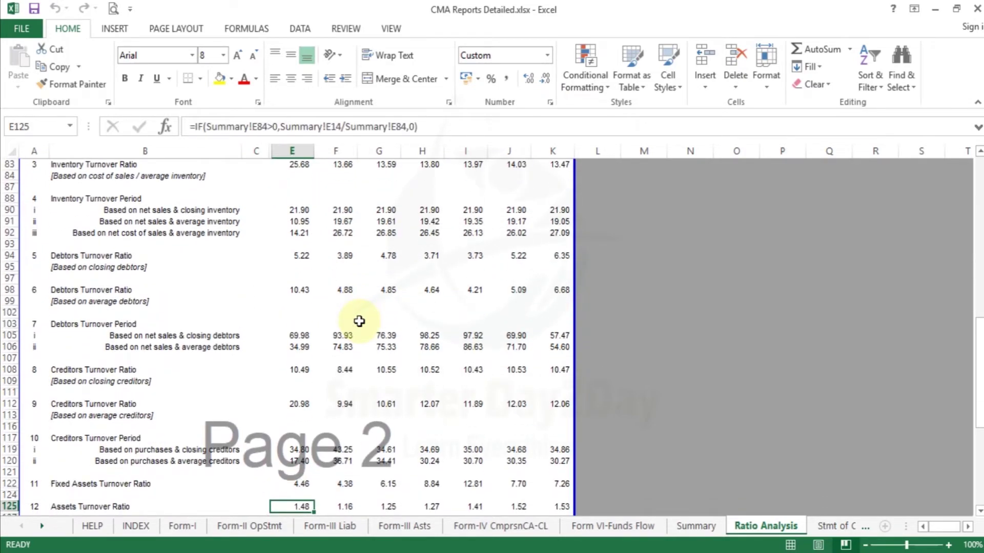
# - Review the last Activity Ratios and the Operating Ratios, from Working Capital Turnover through the Total Direct Cost Ratios
pyautogui.press('Down')
pyautogui.press('Down')
pyautogui.press('Down')
pyautogui.press('Down')
pyautogui.press('Down')
pyautogui.press('Down')
pyautogui.press('Down')
pyautogui.press('Down')
pyautogui.press('Down')
pyautogui.press('Down')
pyautogui.press('Down')
pyautogui.press('Down')
pyautogui.press('Down')
pyautogui.press('Down')
pyautogui.press('Down')
pyautogui.press('Down')
pyautogui.press('Down')
pyautogui.press('Down')
pyautogui.press('Down')
pyautogui.press('Down')
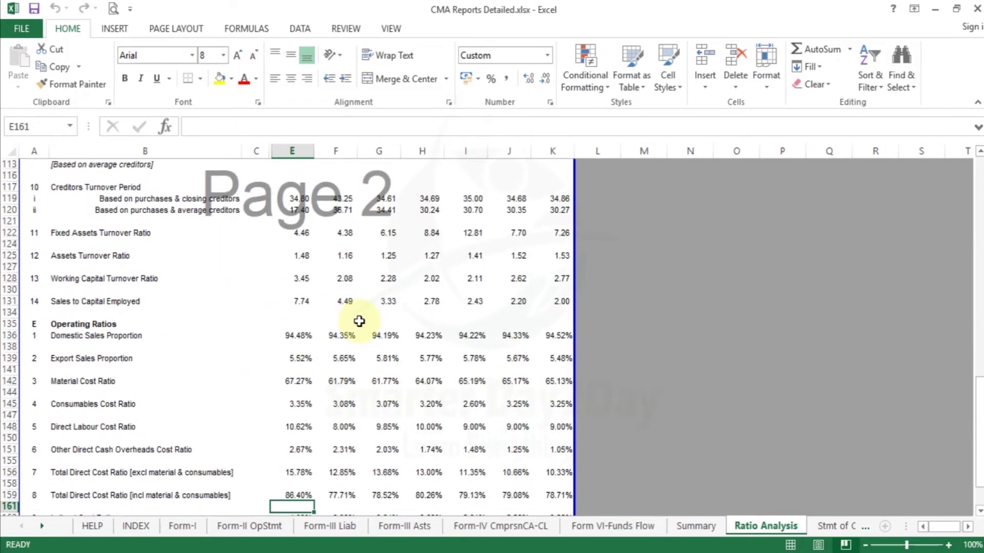
# - Examine the remaining Operating Ratios and the Year 2 Direct Labour Cost Ratio formula, and return to cell A1 of the sheet
pyautogui.press('Up')
pyautogui.press('Up')
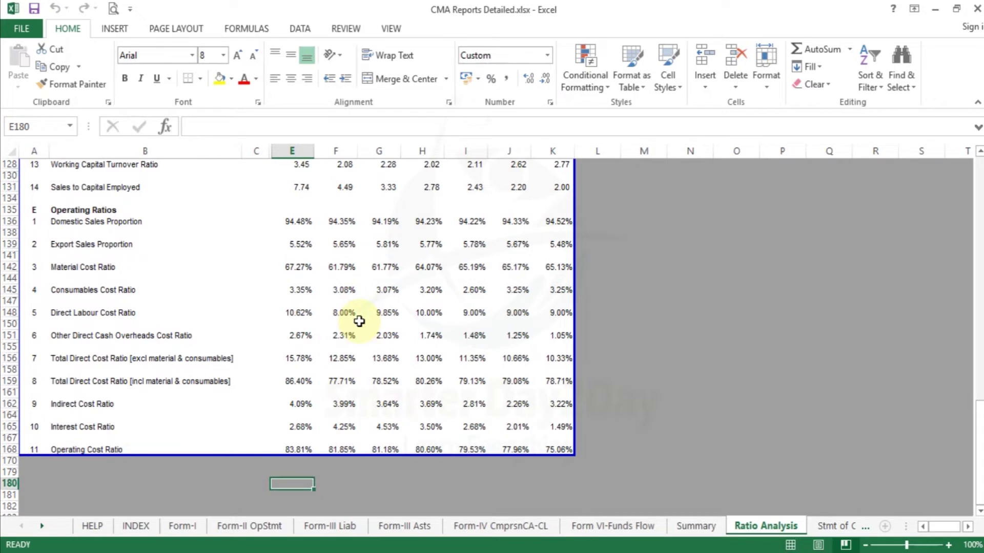
pyautogui.click(346, 312)
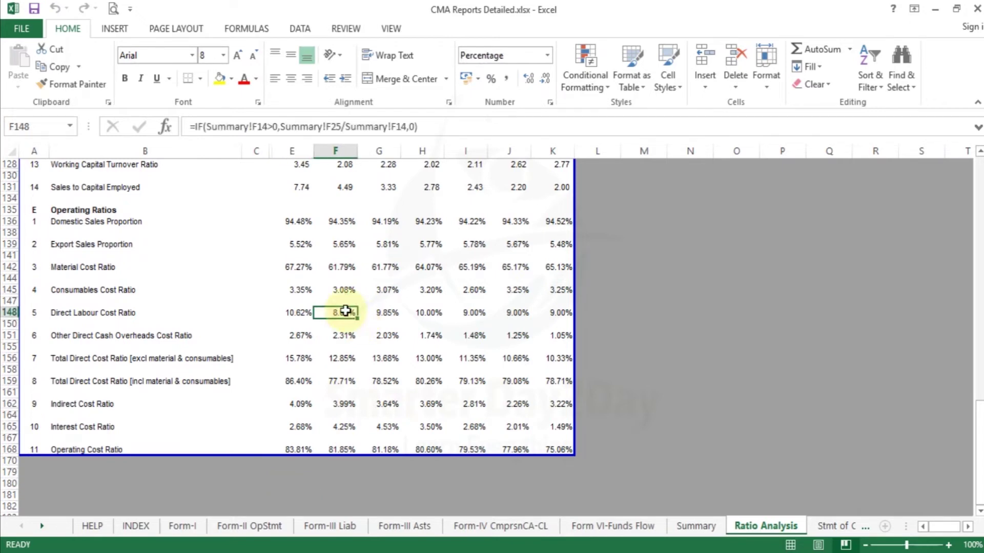
pyautogui.hotkey('ctrl', 'Home')
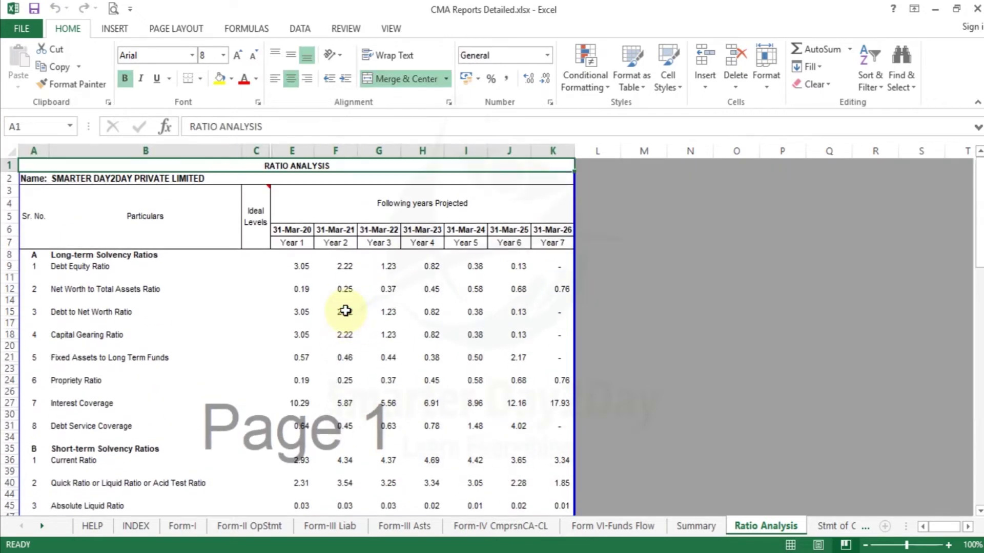
# - Open the Stmt of Changes in WC sheet and review it along the Year 3 column, from Current Assets down to the net working capital change
pyautogui.click(836, 524)
pyautogui.click(320, 263)
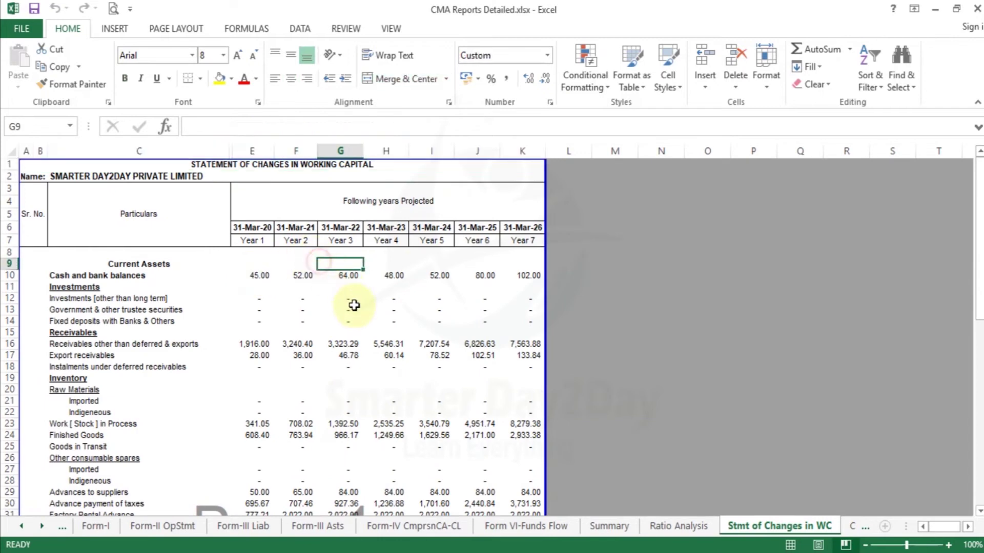
pyautogui.press('Down')
pyautogui.press('Down')
pyautogui.press('Down')
pyautogui.press('Down')
pyautogui.press('Down')
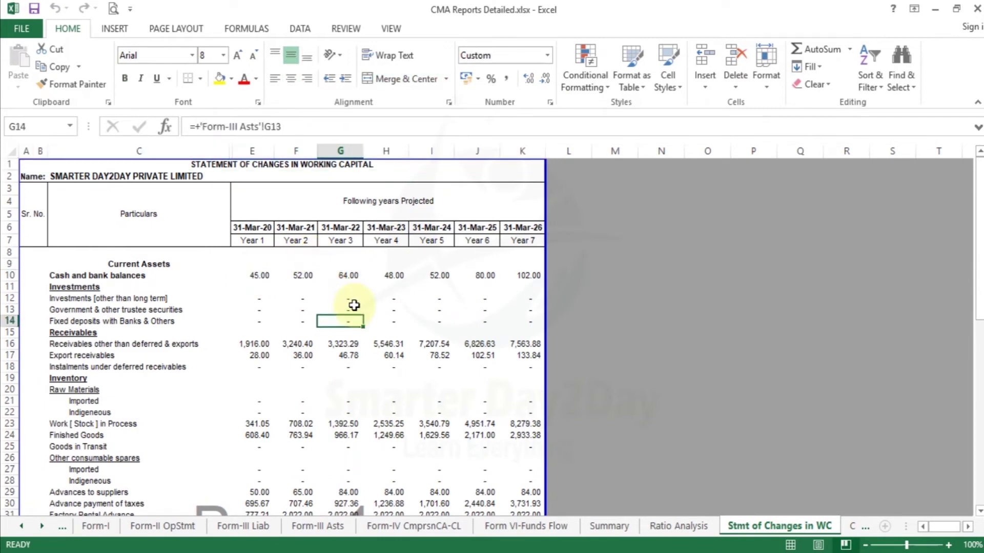
pyautogui.press('Down')
pyautogui.press('Down')
pyautogui.press('Down')
pyautogui.press('Down')
pyautogui.press('Down')
pyautogui.press('Down')
pyautogui.press('Down')
pyautogui.press('Down')
pyautogui.press('Down')
pyautogui.press('Down')
pyautogui.press('Down')
pyautogui.press('Down')
pyautogui.press('Down')
pyautogui.press('Down')
pyautogui.press('Down')
pyautogui.press('Down')
pyautogui.press('Down')
pyautogui.press('Down')
pyautogui.press('Down')
pyautogui.press('Down')
pyautogui.press('Down')
pyautogui.press('Down')
pyautogui.press('Down')
pyautogui.press('Down')
pyautogui.press('Down')
pyautogui.press('Down')
pyautogui.press('Down')
pyautogui.press('Down')
pyautogui.press('Down')
pyautogui.press('Down')
pyautogui.press('Down')
pyautogui.press('Down')
pyautogui.press('Down')
pyautogui.press('Down')
pyautogui.press('Down')
pyautogui.press('Down')
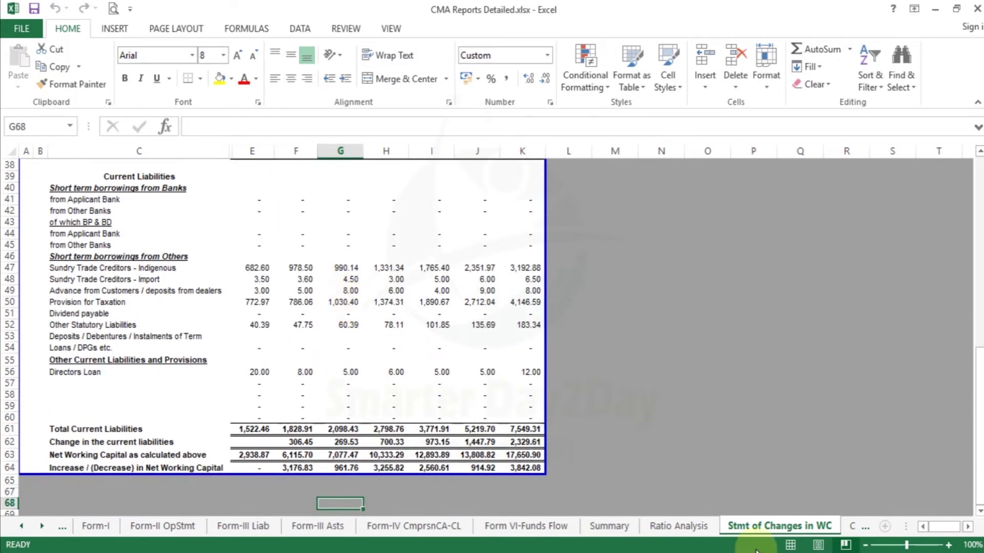
# - Open the Charts sheet, view the charts from Net Sales through debtors and creditors turnover periods, and return to the first chart
pyautogui.click(854, 526)
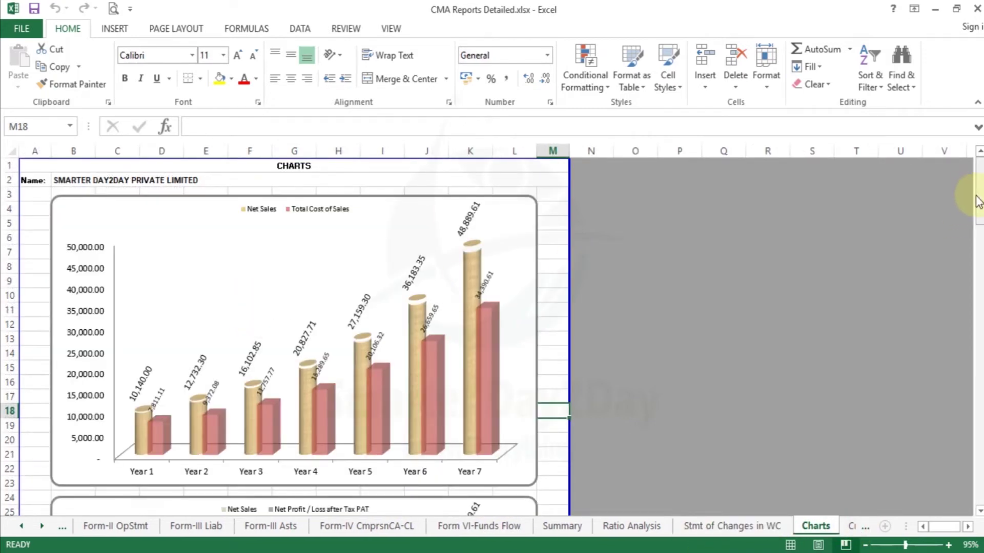
pyautogui.moveTo(977, 198); pyautogui.dragTo(978, 170)
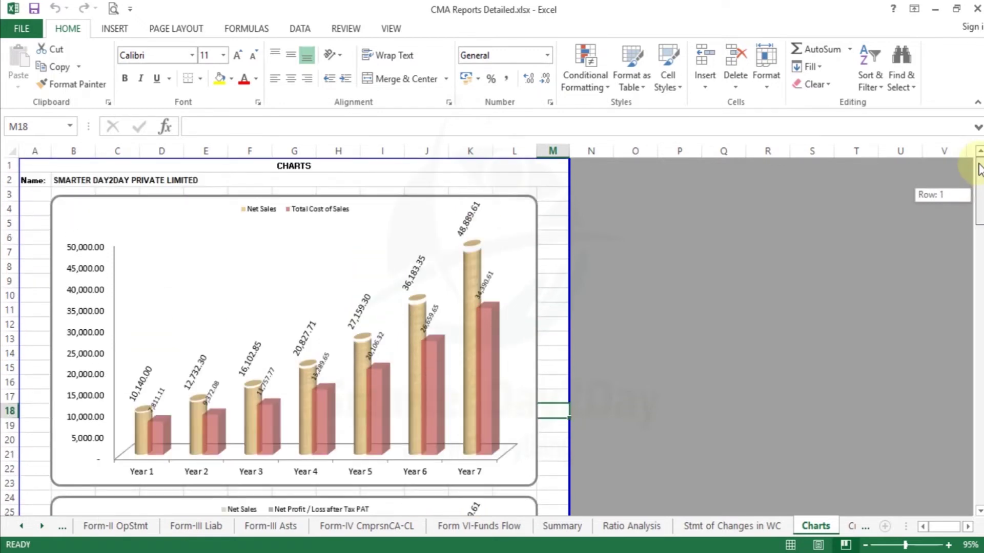
pyautogui.moveTo(979, 169); pyautogui.dragTo(975, 242)
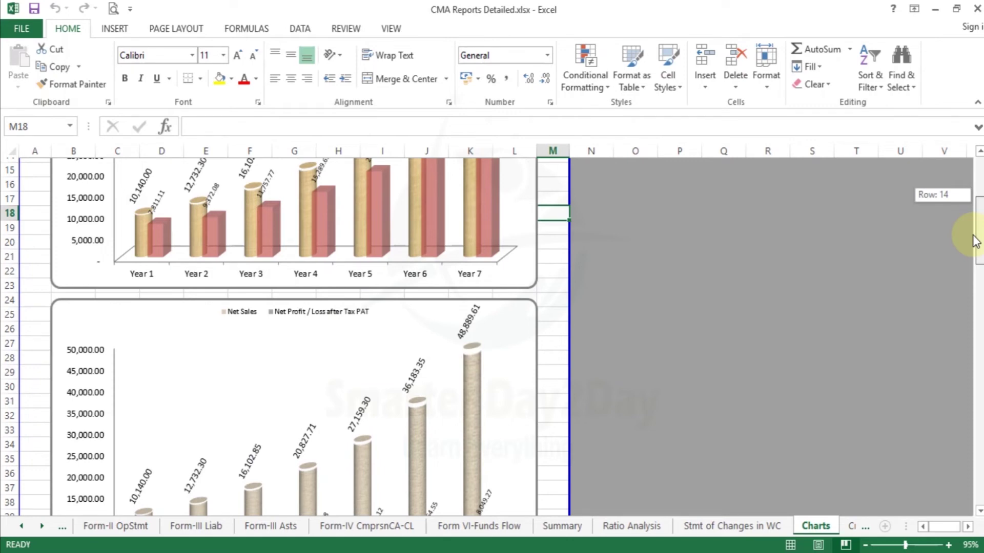
pyautogui.moveTo(975, 242); pyautogui.dragTo(970, 313)
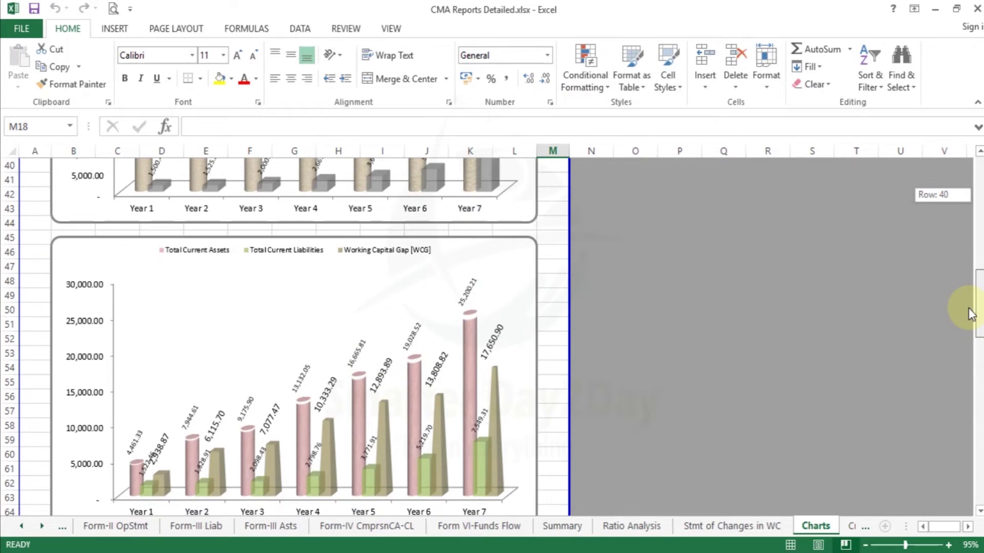
pyautogui.moveTo(970, 313); pyautogui.dragTo(958, 425)
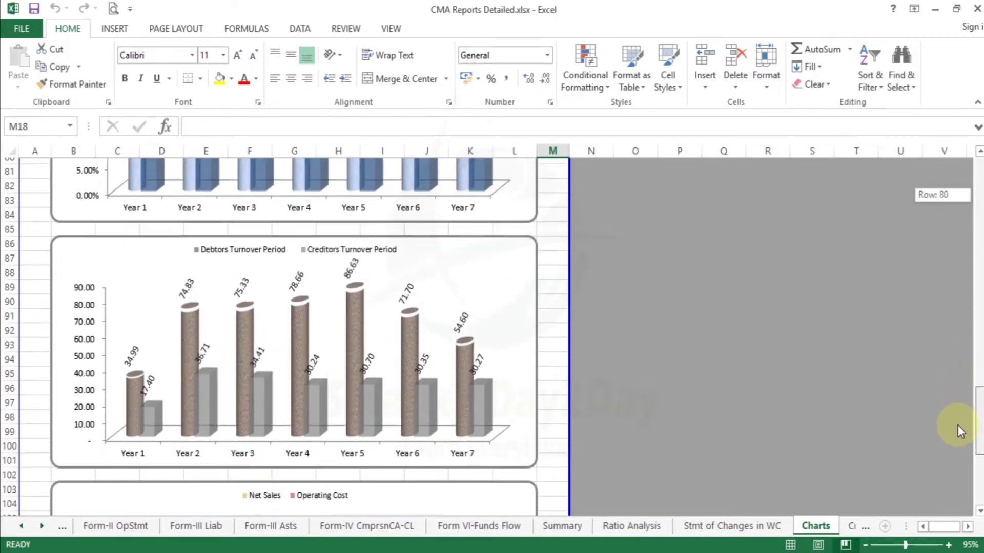
pyautogui.moveTo(958, 426); pyautogui.dragTo(979, 217)
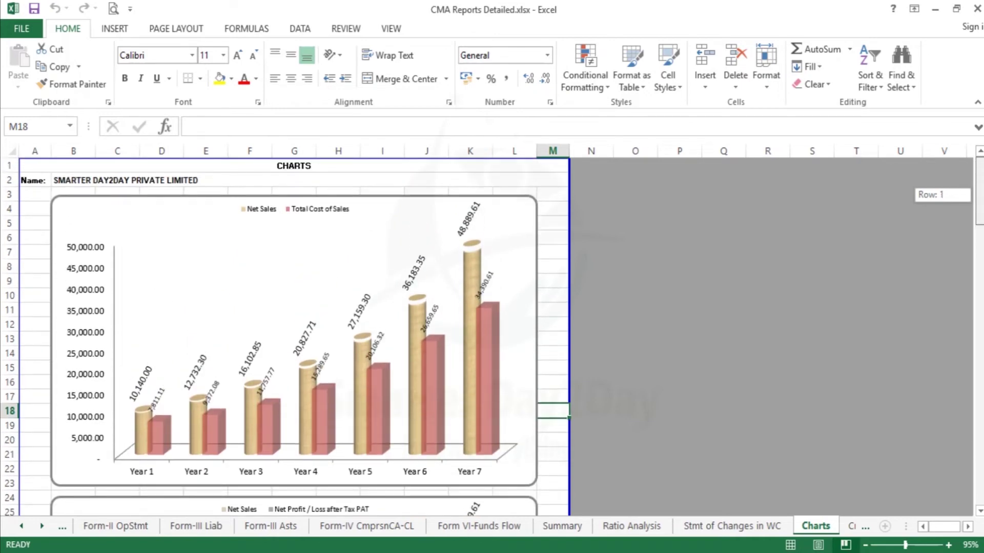
pyautogui.moveTo(979, 218); pyautogui.dragTo(978, 218)
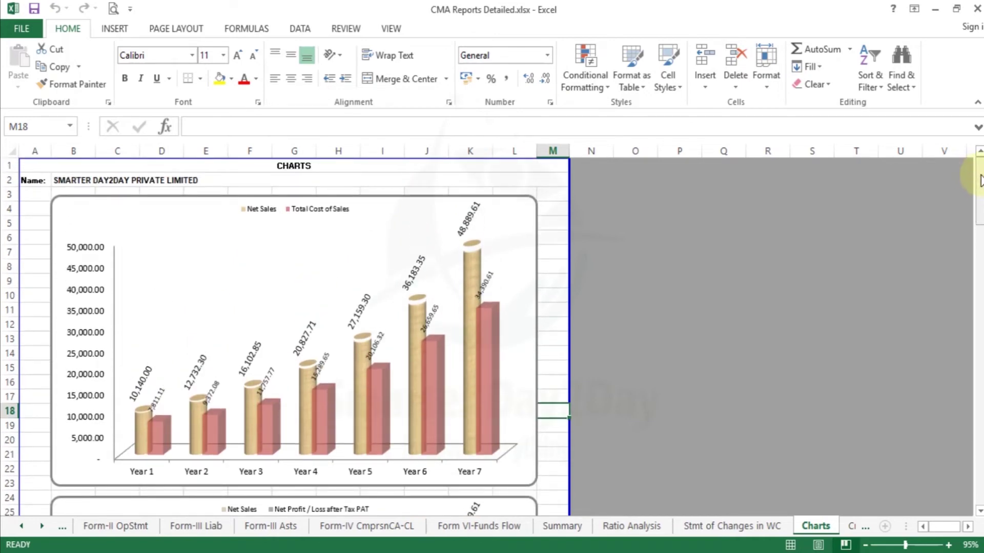
pyautogui.moveTo(978, 179)
pyautogui.mouseDown()
pyautogui.moveTo(977, 255)
pyautogui.moveTo(975, 194)
pyautogui.mouseUp()
# - Open the Cross Check sheet and examine the balance sheet Difference row across Year 1 to Year 7
pyautogui.click(852, 527)
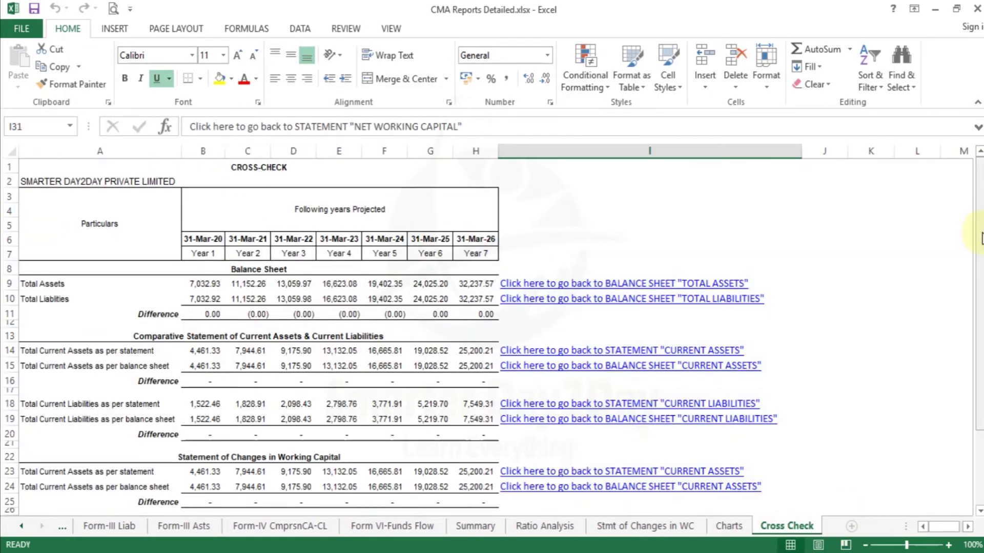
pyautogui.click(369, 198)
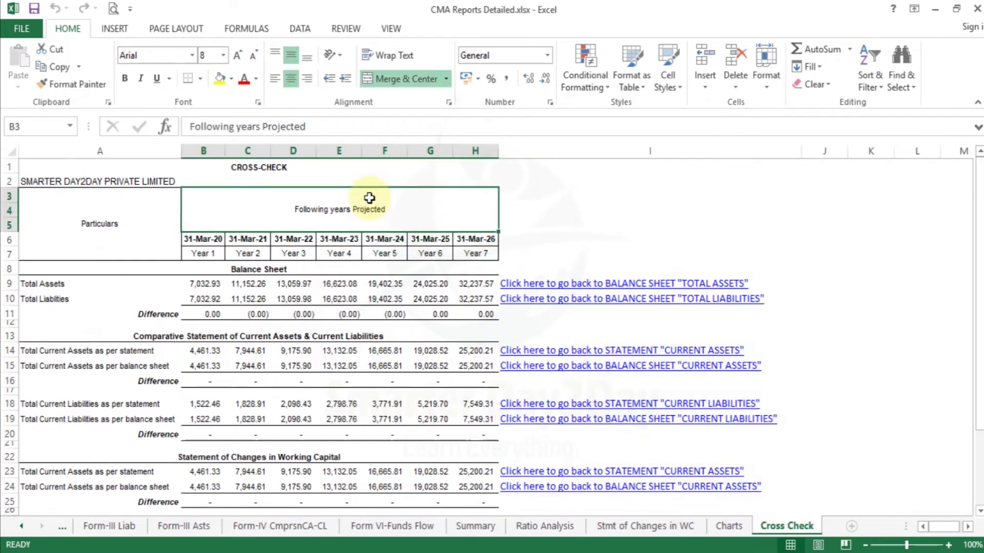
pyautogui.press('Down')
pyautogui.press('Down')
pyautogui.press('Down')
pyautogui.press('Down')
pyautogui.press('Down')
pyautogui.press('Down')
pyautogui.press('Right')
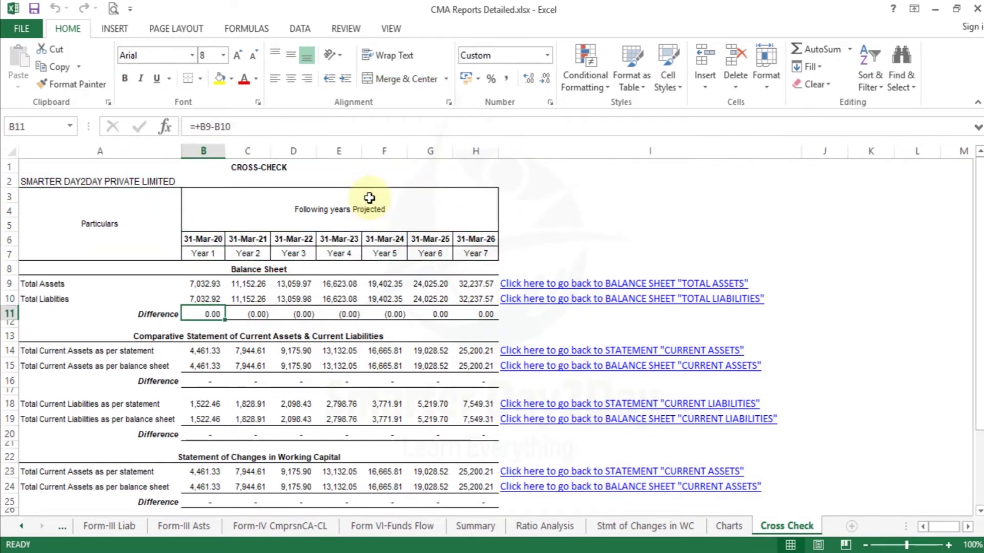
pyautogui.press('Right')
pyautogui.press('Left')
pyautogui.press('Right')
pyautogui.press('Right')
pyautogui.press('Right')
pyautogui.press('Right')
pyautogui.press('Right')
pyautogui.press('Right')
pyautogui.press('Left')
pyautogui.press('Left')
pyautogui.press('Left')
pyautogui.press('Left')
pyautogui.press('Left')
# - Review the Year 2 cross-checks of current assets, current liabilities and net working capital against the balance sheet
pyautogui.press('Down')
pyautogui.press('Down')
pyautogui.press('Down')
pyautogui.press('Down')
pyautogui.press('Down')
pyautogui.press('Down')
pyautogui.press('Down')
pyautogui.press('Down')
pyautogui.press('Down')
pyautogui.press('Down')
pyautogui.press('Down')
pyautogui.press('Down')
pyautogui.press('Down')
pyautogui.press('Down')
pyautogui.press('Down')
pyautogui.press('Down')
pyautogui.press('Down')
pyautogui.press('Down')
pyautogui.press('Down')
pyautogui.press('Down')
pyautogui.press('Down')
pyautogui.press('Down')
pyautogui.press('Down')
pyautogui.press('Down')
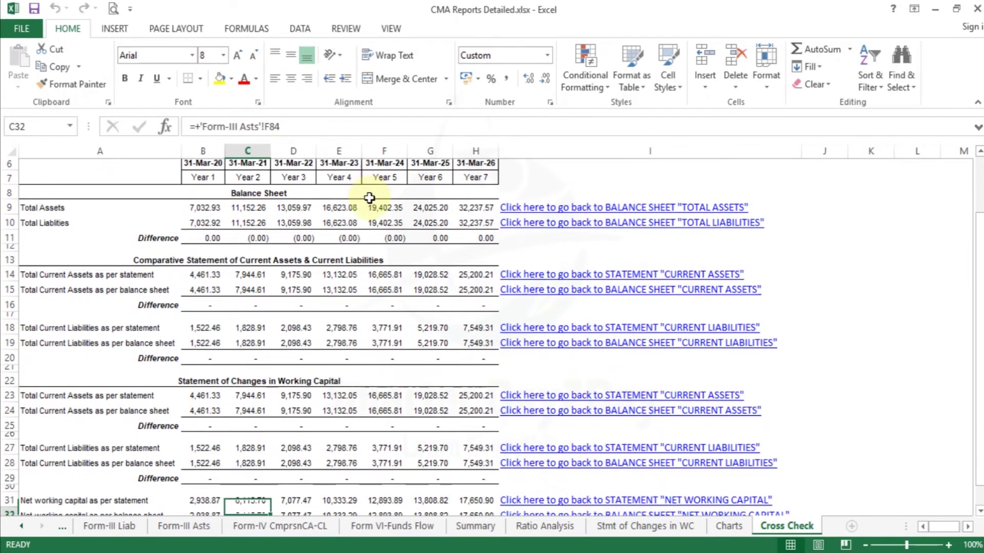
pyautogui.press('Up')
pyautogui.press('Up')
pyautogui.press('Up')
pyautogui.press('Up')
pyautogui.press('Up')
pyautogui.press('Up')
pyautogui.press('Up')
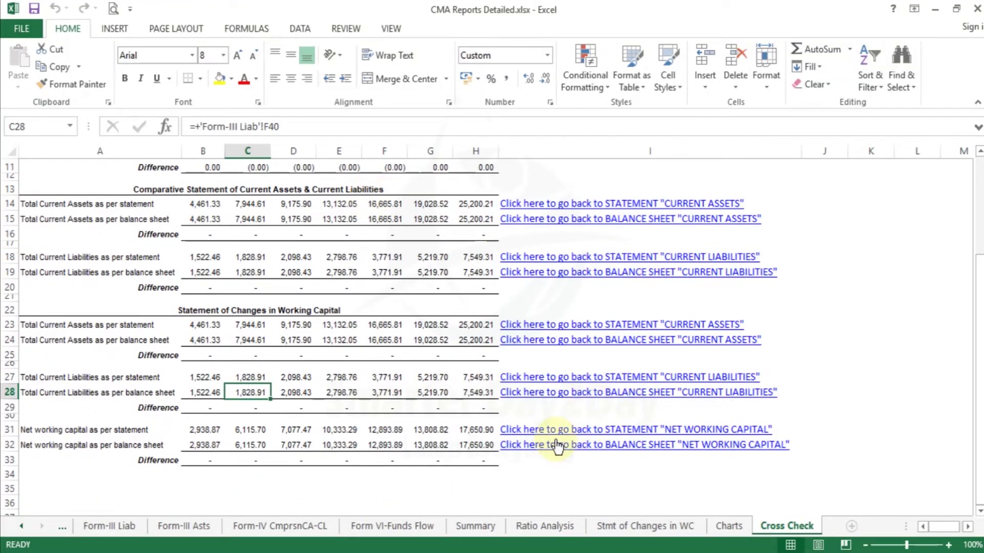
# - Inspect the formulas of the Year 1 net working capital difference and the Year 3 current liabilities as per balance sheet
pyautogui.click(222, 463)
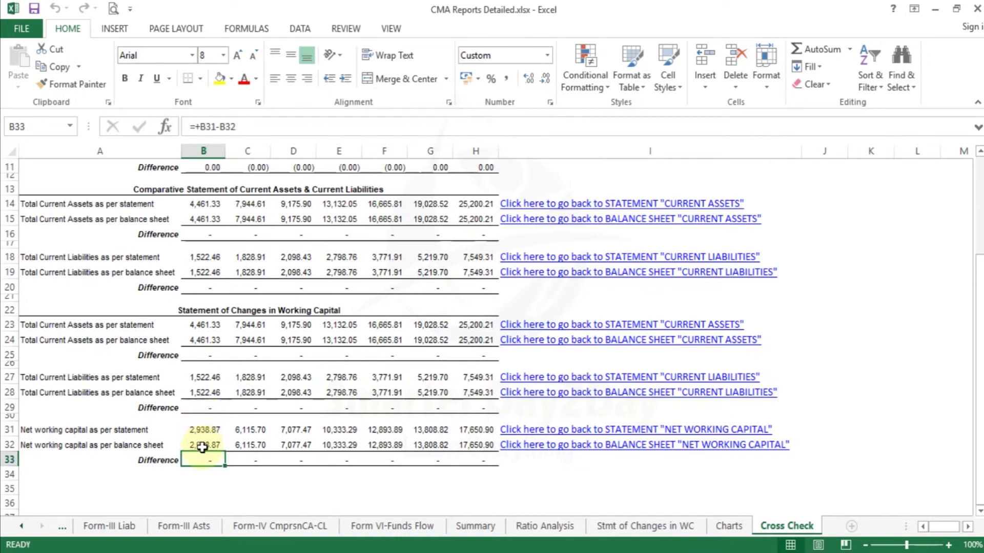
pyautogui.click(304, 283)
pyautogui.press('Up')
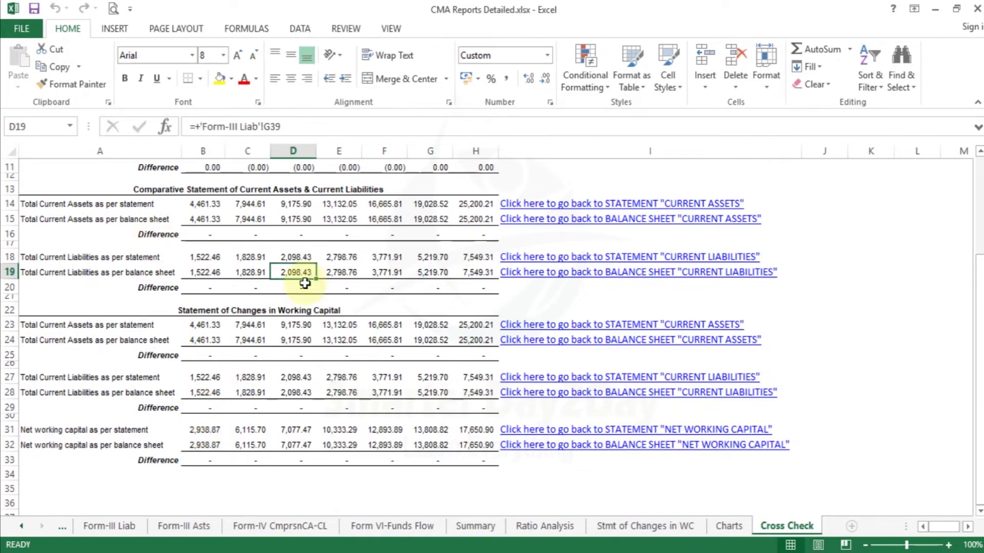
# - Return to the start of the Cross Check sheet and inspect the Year 3 balance sheet Difference and Total Liabilities formulas
pyautogui.hotkey('ctrl', 'Home')
pyautogui.click(305, 284)
pyautogui.press('Down')
pyautogui.press('Down')
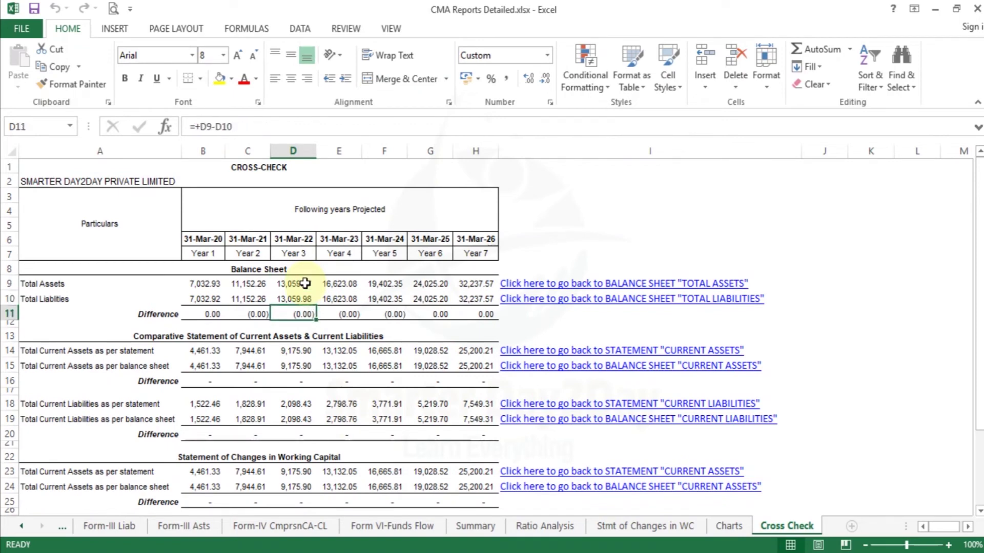
pyautogui.press('Up')
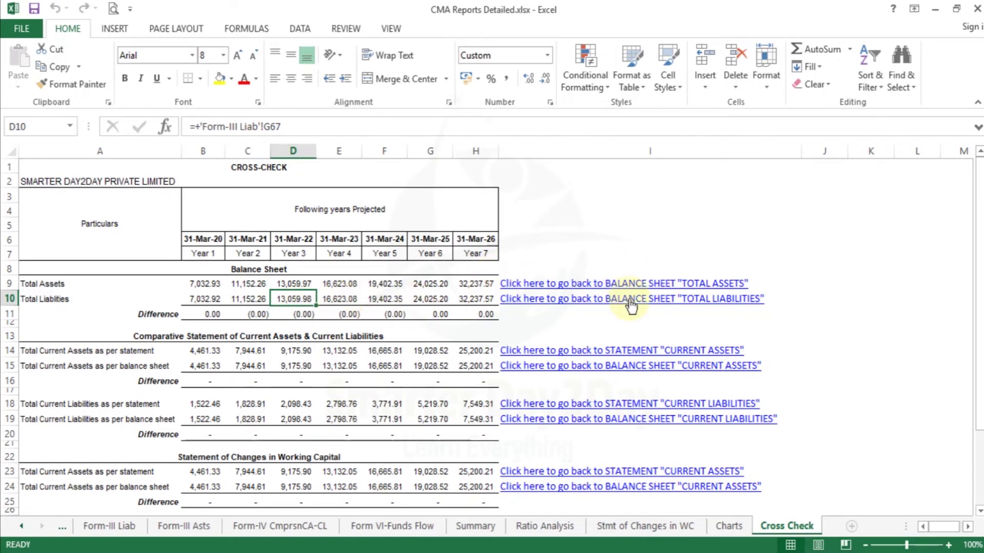
# - Follow the link to the balance sheet "TOTAL ASSETS" and review Form-III Asts upward from Total Assets to Factory Rental Advance
pyautogui.click(571, 282)
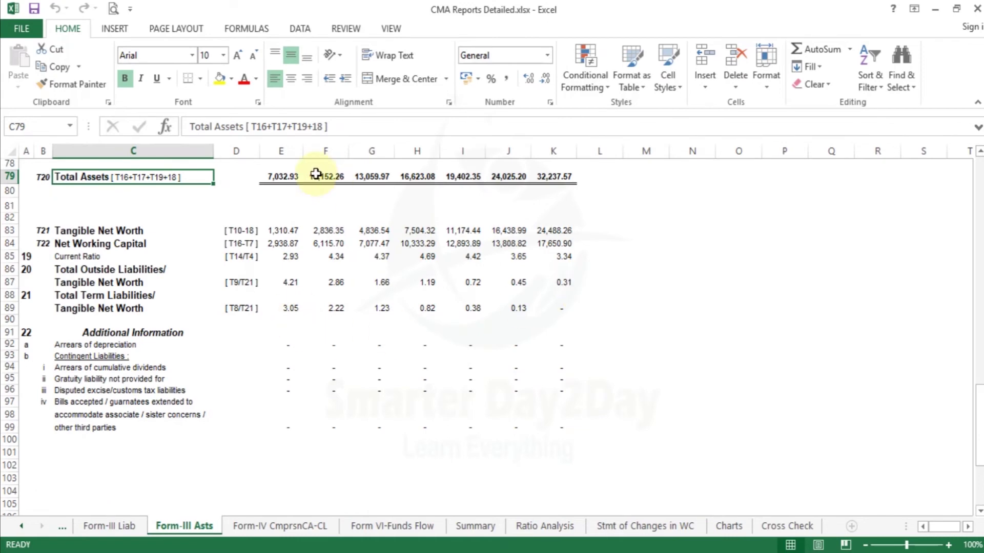
pyautogui.press('Up')
pyautogui.press('Up')
pyautogui.press('Up')
pyautogui.press('Up')
pyautogui.press('Up')
pyautogui.press('Up')
pyautogui.press('Up')
pyautogui.press('Up')
pyautogui.press('Up')
pyautogui.press('Up')
pyautogui.press('Up')
pyautogui.press('Up')
pyautogui.press('Up')
pyautogui.press('Up')
pyautogui.press('Up')
pyautogui.press('Up')
pyautogui.press('Up')
pyautogui.press('Up')
pyautogui.press('Up')
pyautogui.press('Up')
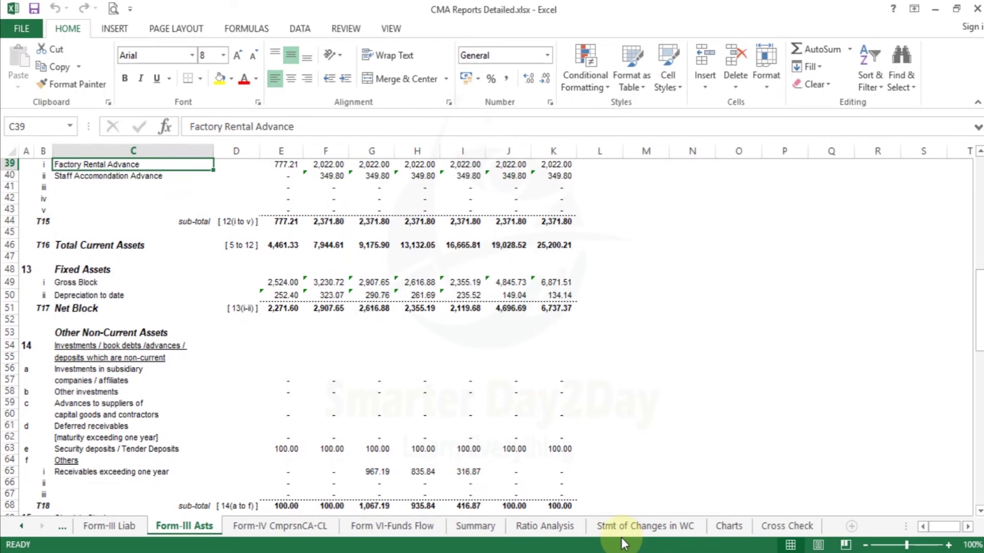
# - From the Cross Check sheet, follow the link to the balance sheet "TOTAL LIABILITIES" and review Form-III Liab upward through the Net Worth section
pyautogui.click(780, 526)
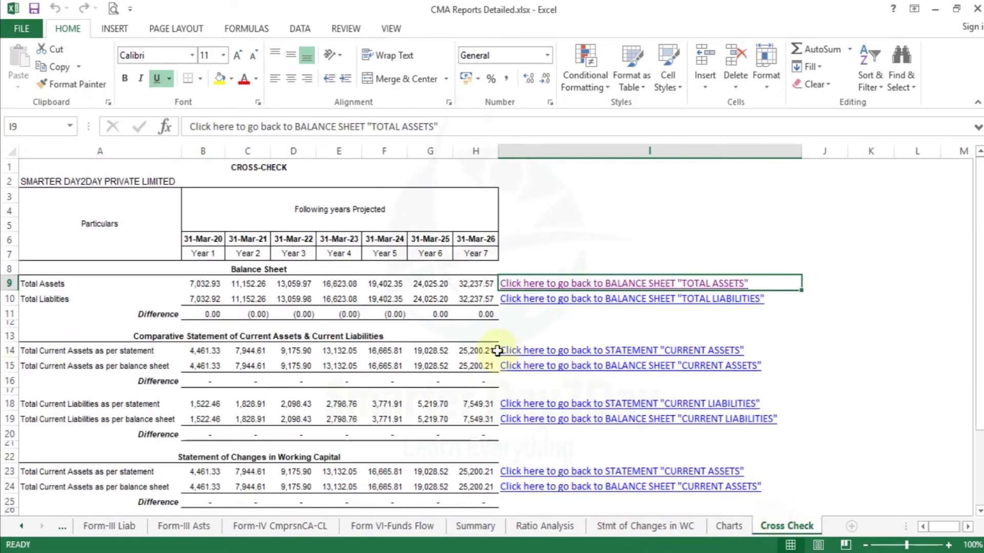
pyautogui.click(562, 305)
pyautogui.click(561, 302)
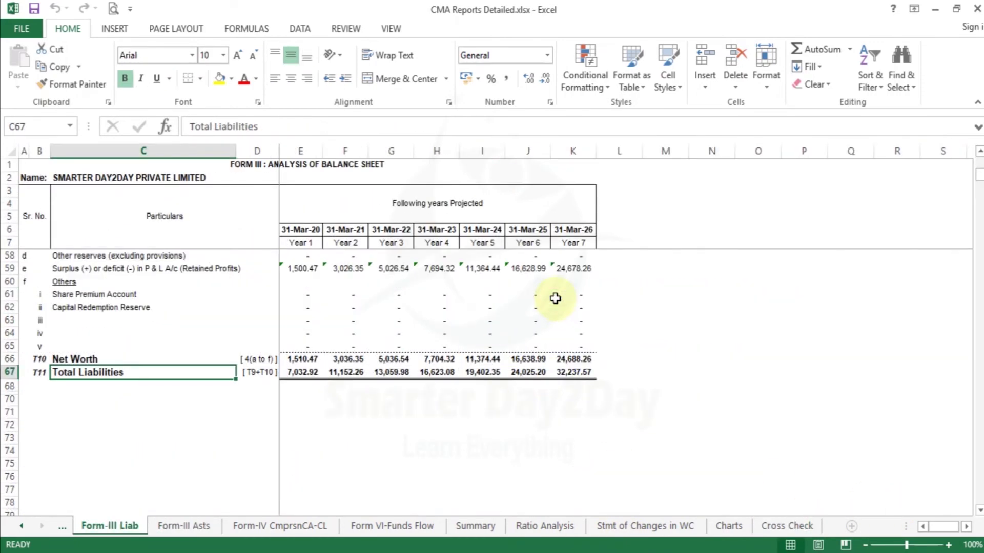
pyautogui.press('Up')
pyautogui.press('Up')
pyautogui.press('Up')
pyautogui.press('Up')
pyautogui.press('Up')
pyautogui.press('Up')
pyautogui.press('Up')
pyautogui.press('Up')
pyautogui.press('Up')
pyautogui.press('Up')
pyautogui.press('Up')
pyautogui.press('Up')
pyautogui.press('Up')
pyautogui.press('Up')
pyautogui.press('Up')
pyautogui.press('Up')
pyautogui.press('Up')
pyautogui.press('Up')
pyautogui.press('Up')
pyautogui.press('Up')
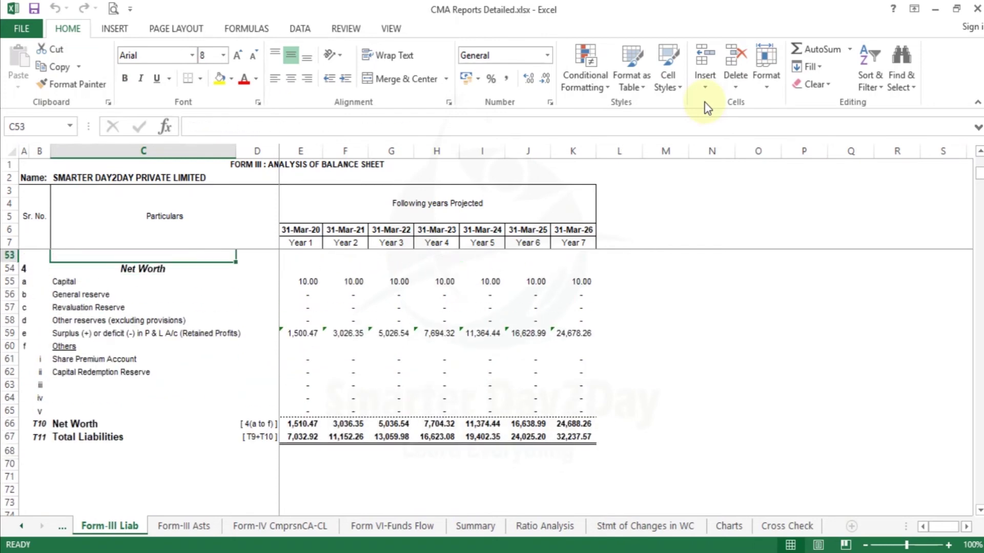
# - Continue reviewing Form-III Liab upward from the row above Net Worth to the Current Liabilities heading
pyautogui.press('Up')
pyautogui.press('Up')
pyautogui.press('Up')
pyautogui.press('Up')
pyautogui.press('Up')
pyautogui.press('Up')
pyautogui.press('Up')
pyautogui.press('Up')
pyautogui.press('Up')
pyautogui.press('Up')
pyautogui.press('Up')
pyautogui.press('Up')
pyautogui.press('Up')
pyautogui.press('Up')
pyautogui.press('Up')
pyautogui.press('Up')
pyautogui.press('Up')
pyautogui.press('Up')
pyautogui.press('Up')
pyautogui.press('Up')
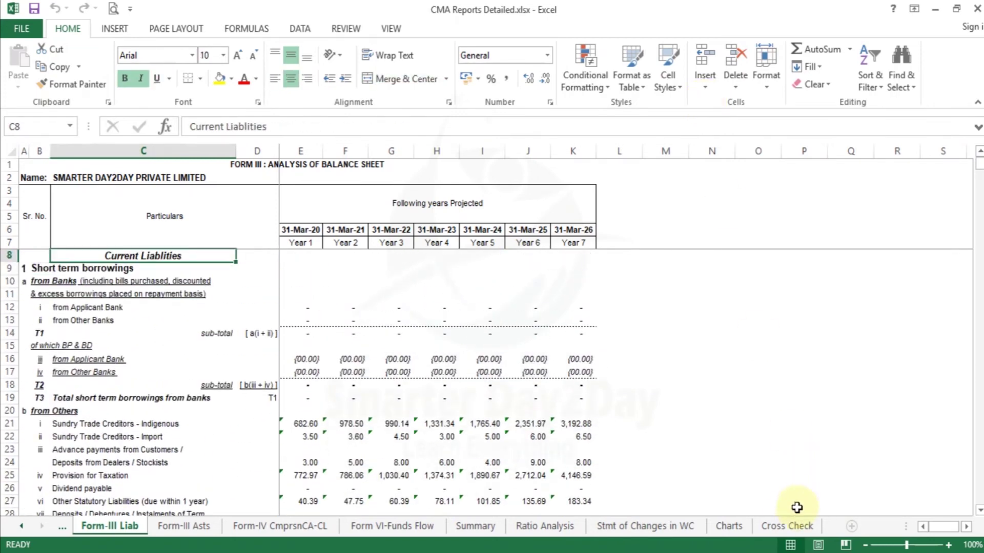
# - Return to the Cross Check sheet and review its comparisons down to the net working capital difference and back to the start
pyautogui.click(783, 528)
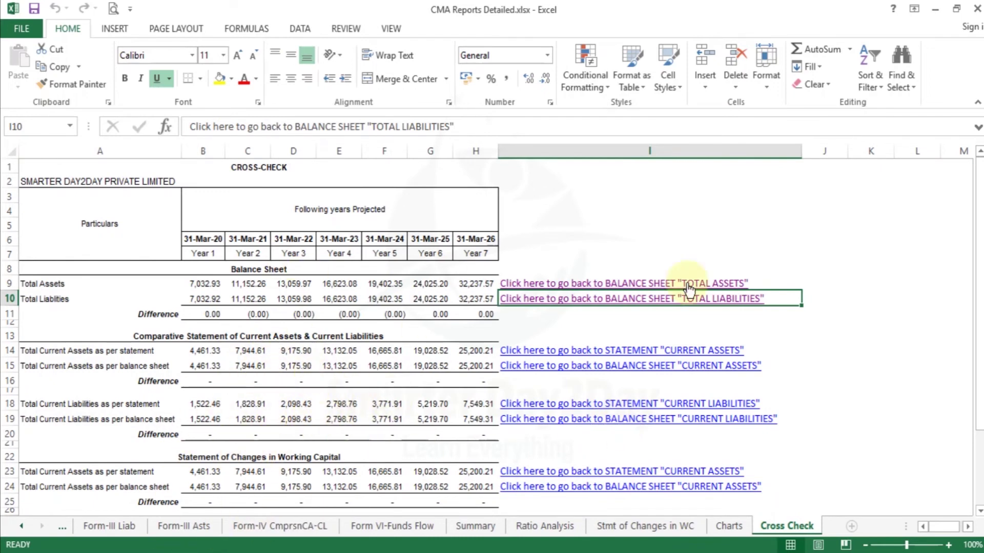
pyautogui.moveTo(979, 253); pyautogui.dragTo(974, 406)
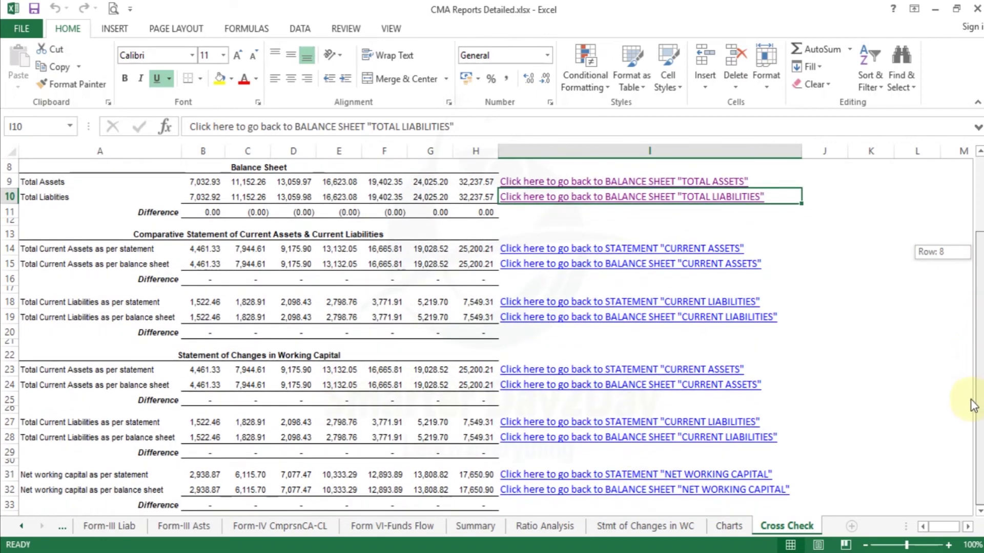
pyautogui.moveTo(974, 406); pyautogui.dragTo(973, 257)
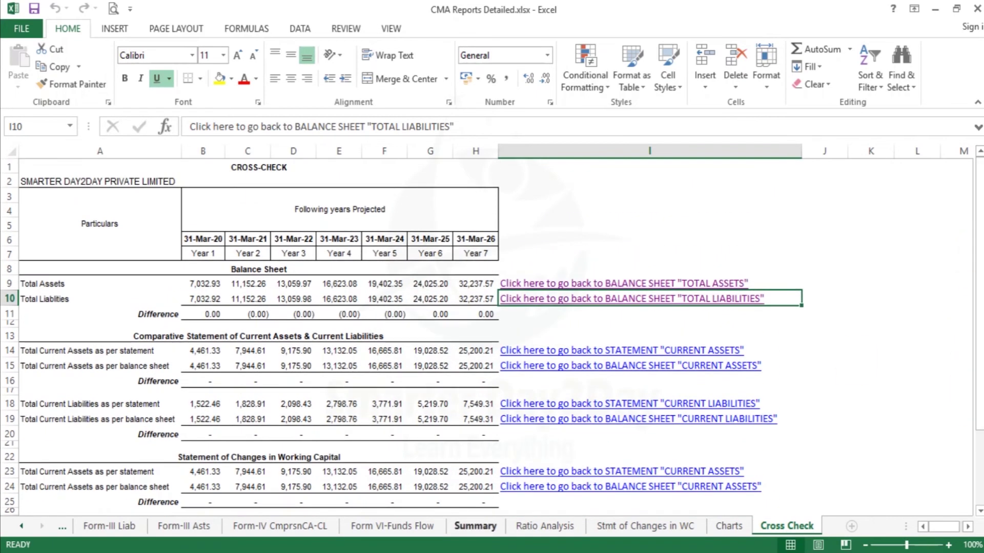
# - Open the INDEX sheet and examine the notes about the CMA format and the CONTENTS list
pyautogui.click(19, 524)
pyautogui.click(19, 523)
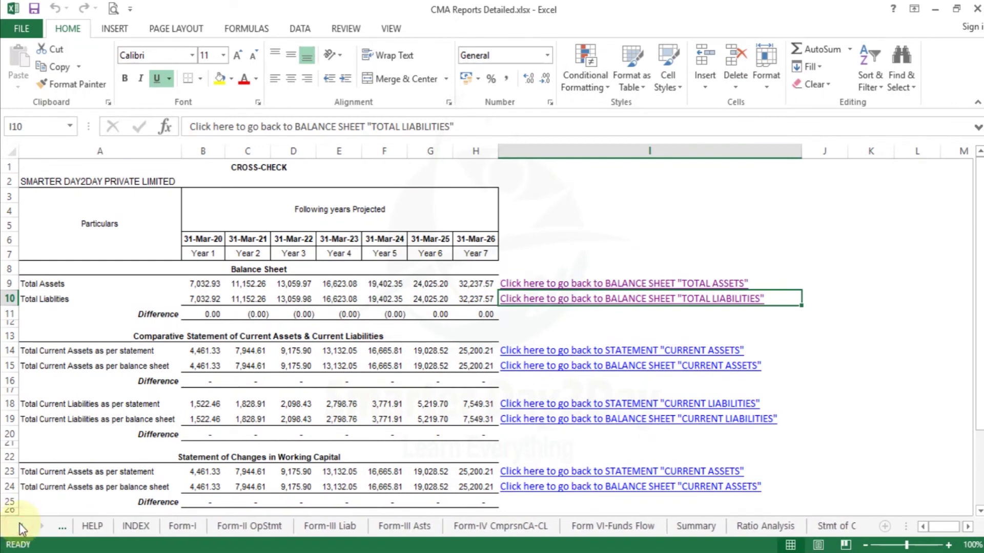
pyautogui.click(135, 535)
pyautogui.click(593, 238)
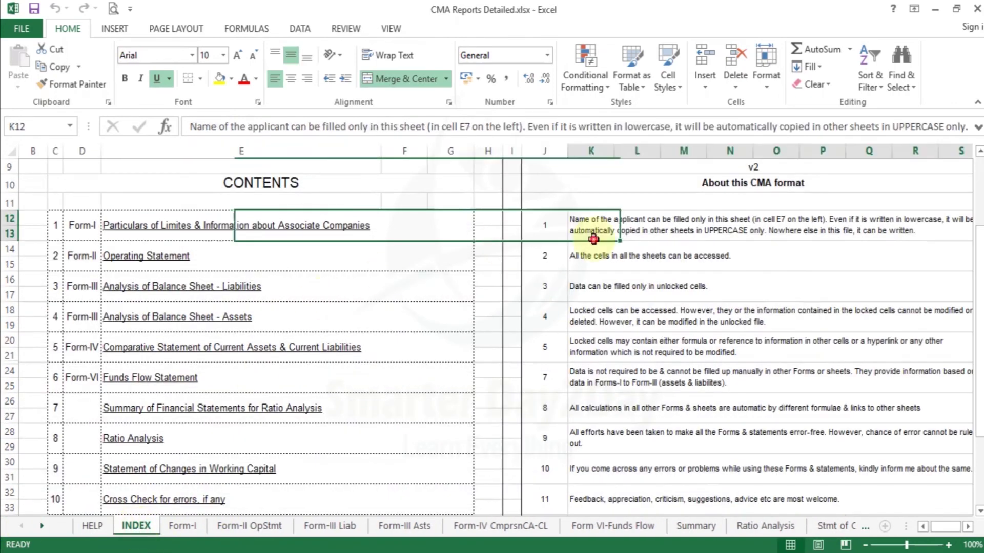
pyautogui.press('Up')
pyautogui.press('Up')
pyautogui.press('Left')
pyautogui.press('Left')
pyautogui.press('Left')
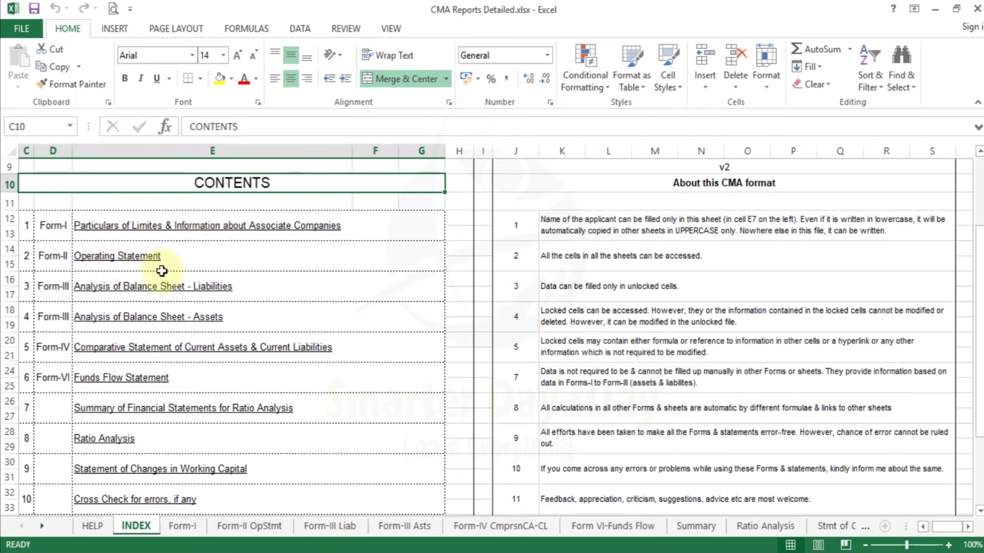
# - Follow the index link to Analysis of Balance Sheet - Liabilities, return to INDEX and review the remaining contents down to Charts
pyautogui.click(170, 289)
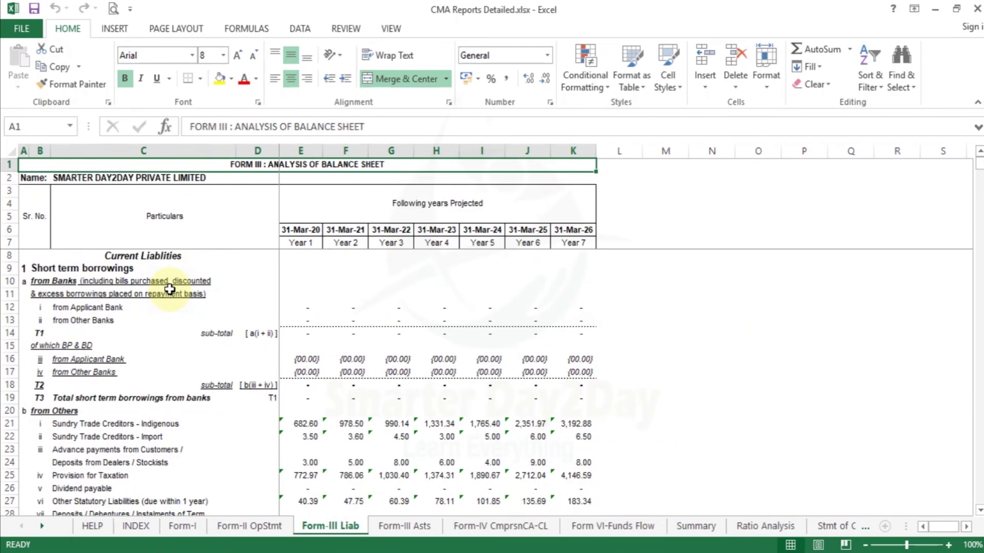
pyautogui.click(129, 527)
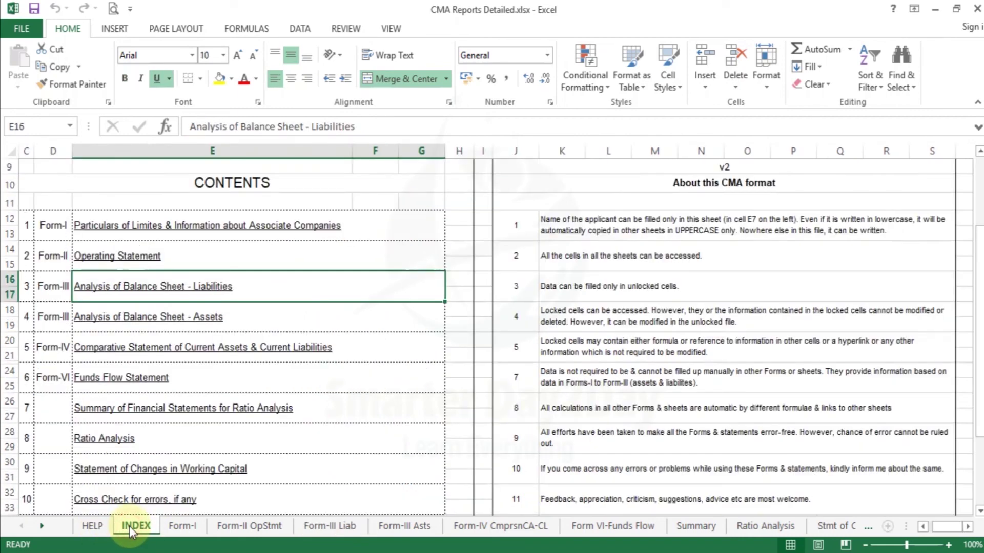
pyautogui.moveTo(980, 269); pyautogui.dragTo(979, 333)
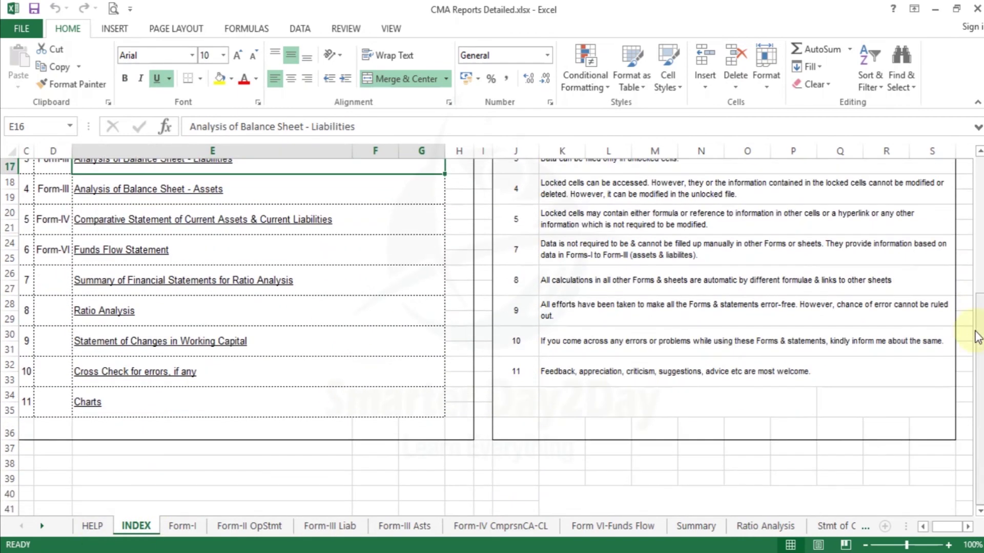
# - Return to the start of the INDEX sheet, select the v2 heading above the format notes, and open the Form-I sheet
pyautogui.click(306, 349)
pyautogui.hotkey('ctrl', 'Home')
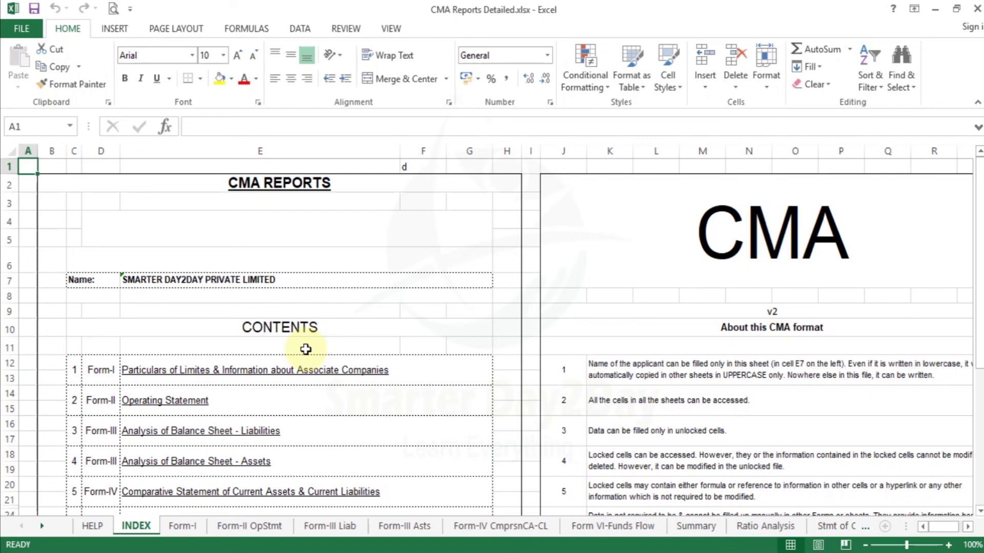
pyautogui.click(582, 313)
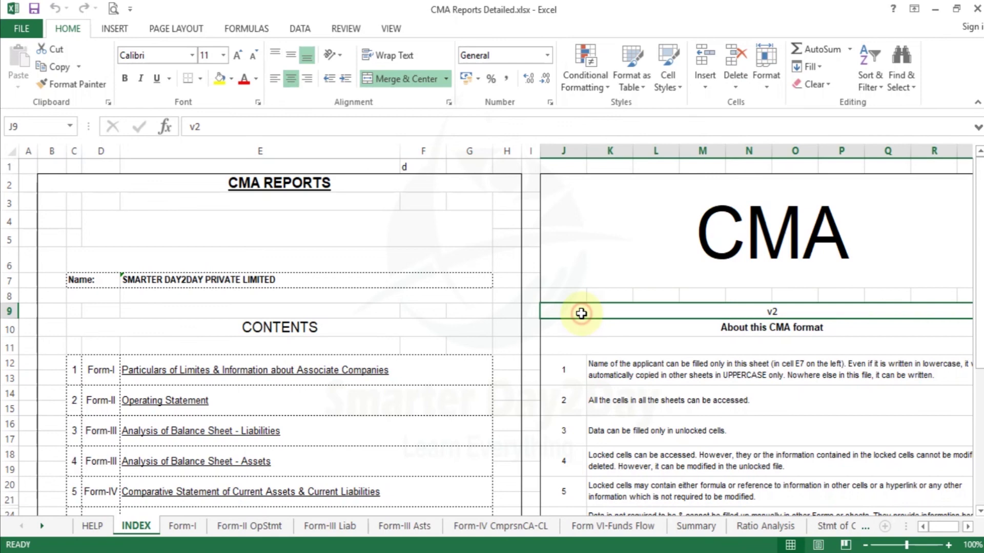
pyautogui.click(180, 528)
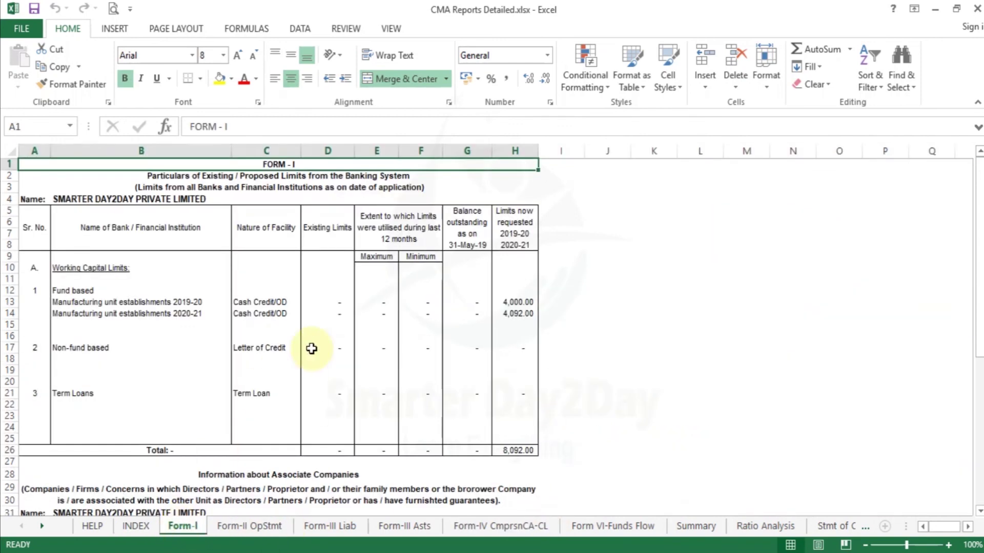